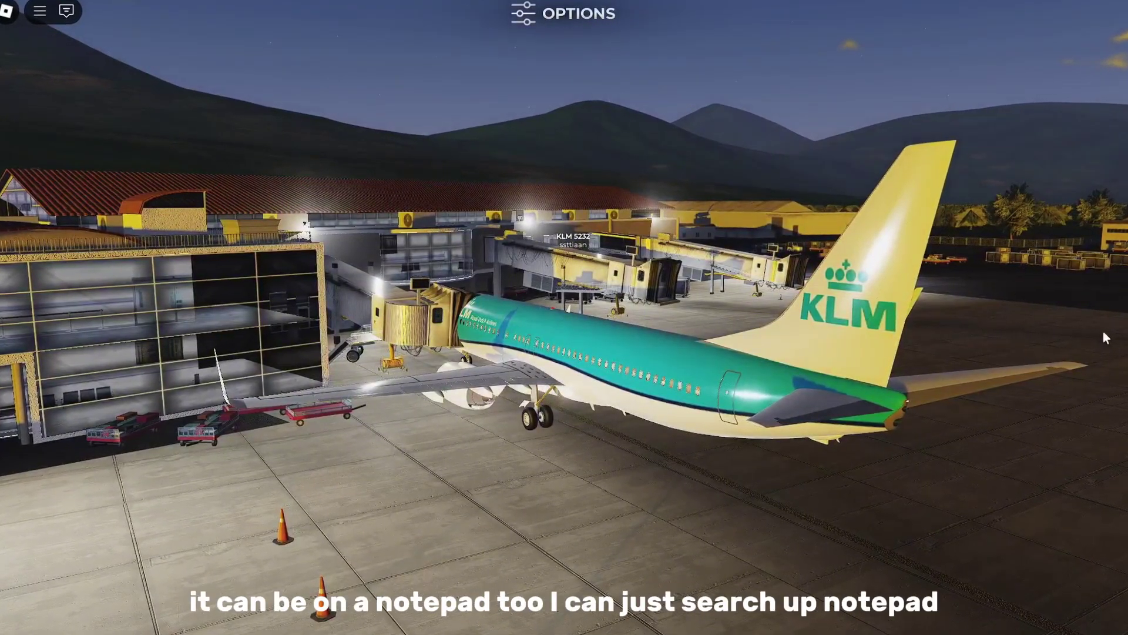
# Step: Launch Notepad (Kladblok) from Windows search and resize it narrower and taller beside the game
pyautogui.press('super')
pyautogui.write('not')
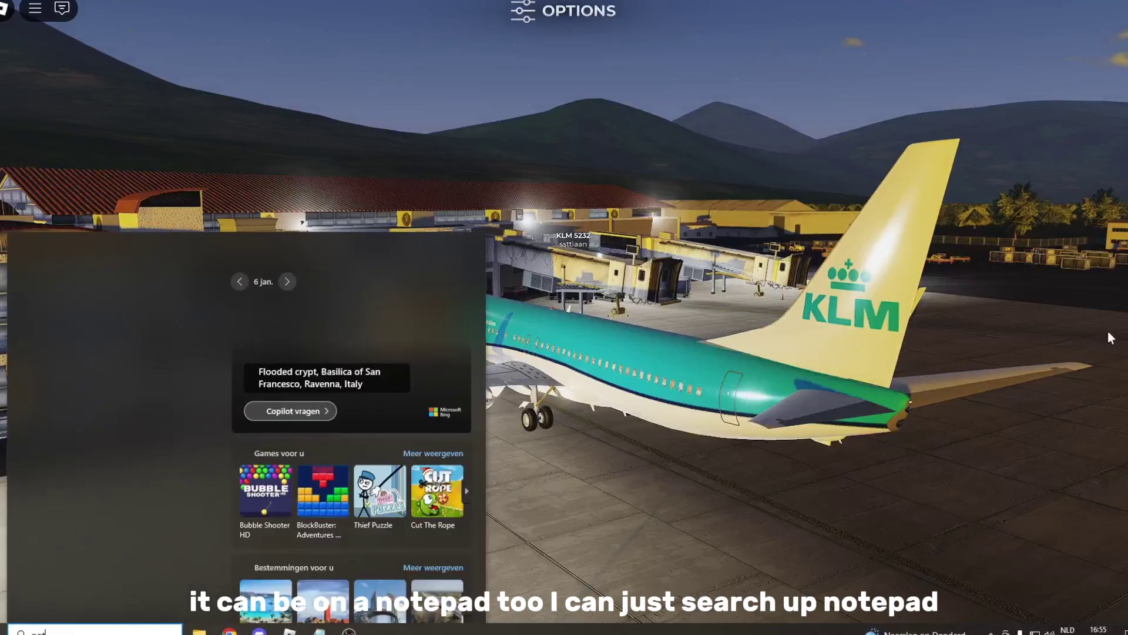
pyautogui.press('Return')
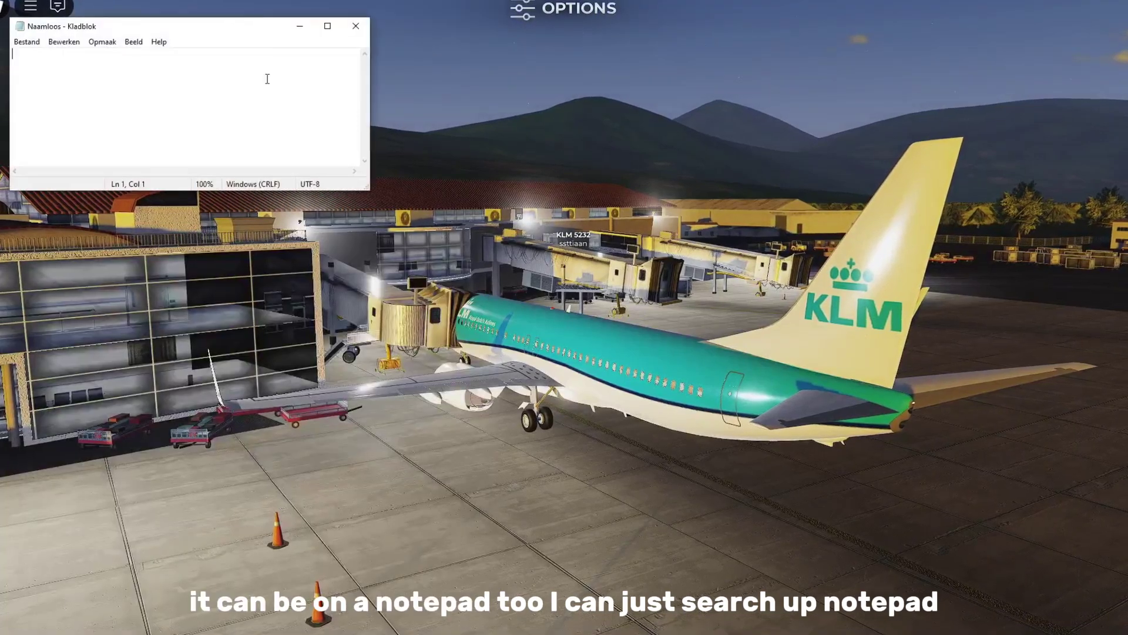
pyautogui.moveTo(362, 191); pyautogui.dragTo(296, 300)
# Step: Start the empty note with the callsign 'KLM', then switch back to the game
pyautogui.click(62, 40)
pyautogui.click(37, 62)
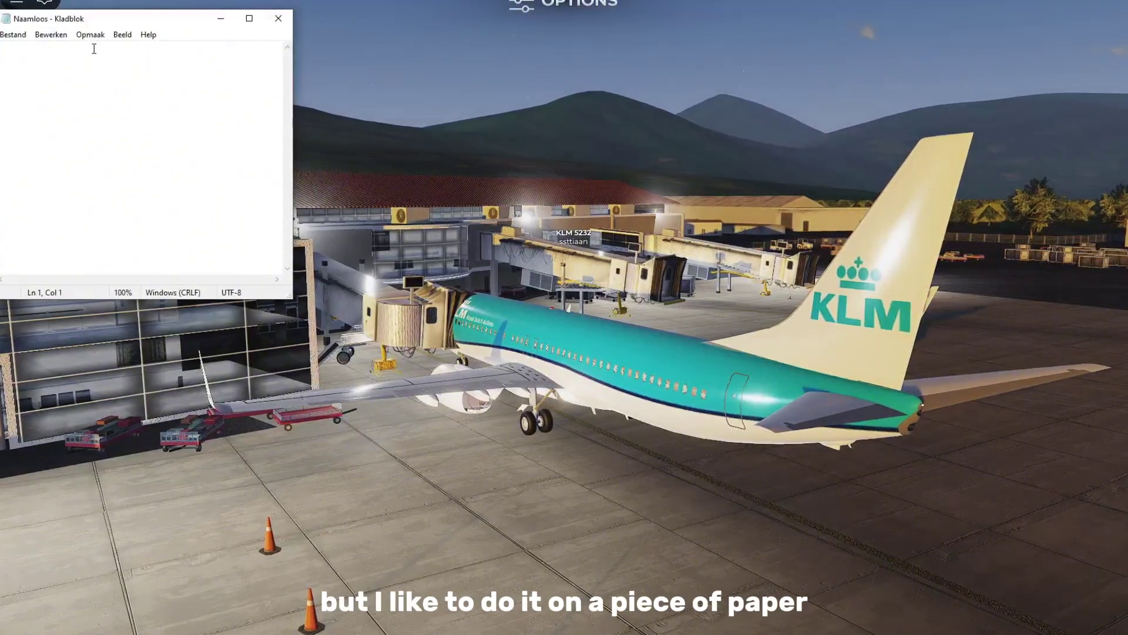
pyautogui.write('KLM')
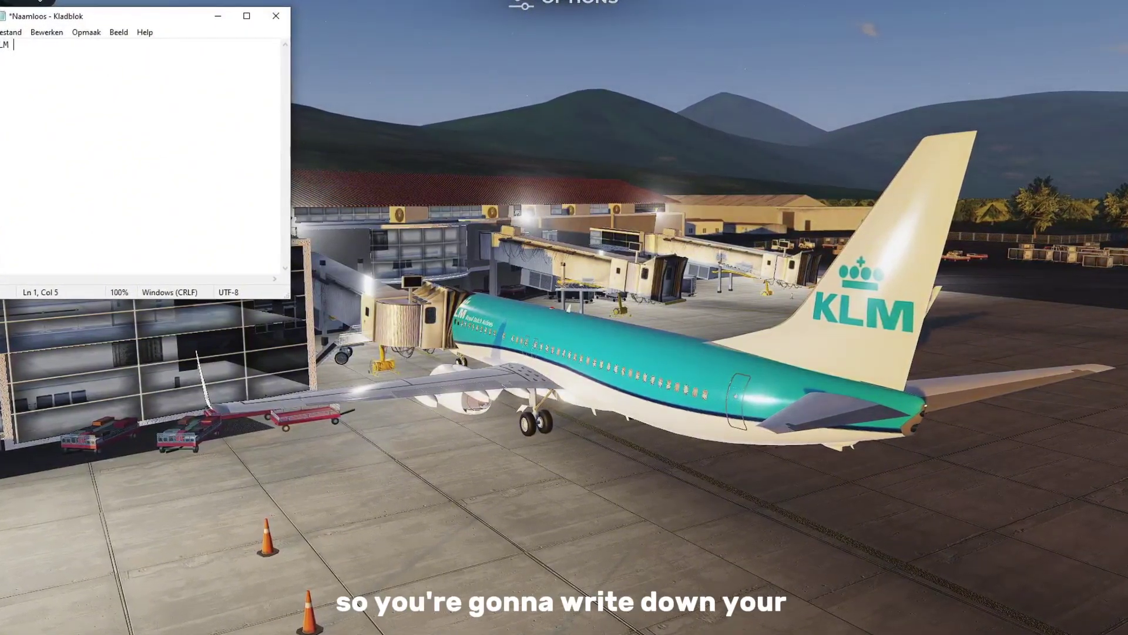
pyautogui.hotkey('alt', 'Tab')
# Step: Check the callsign in the game's radial menu Settings and write 'KLM 5232' into the note
pyautogui.click(579, 11)
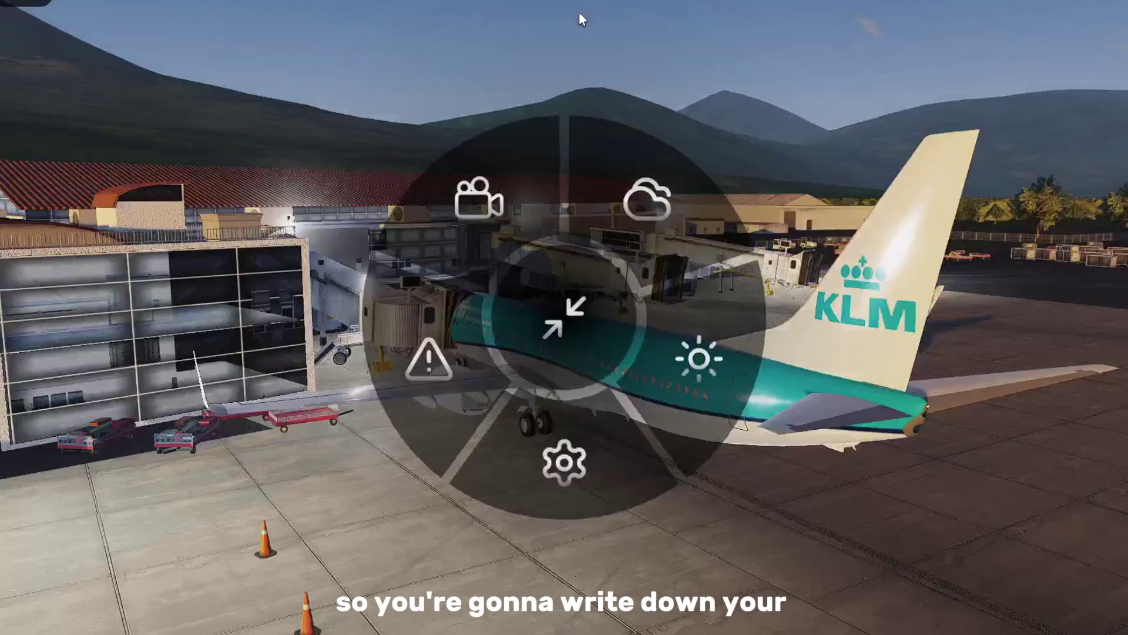
pyautogui.click(591, 474)
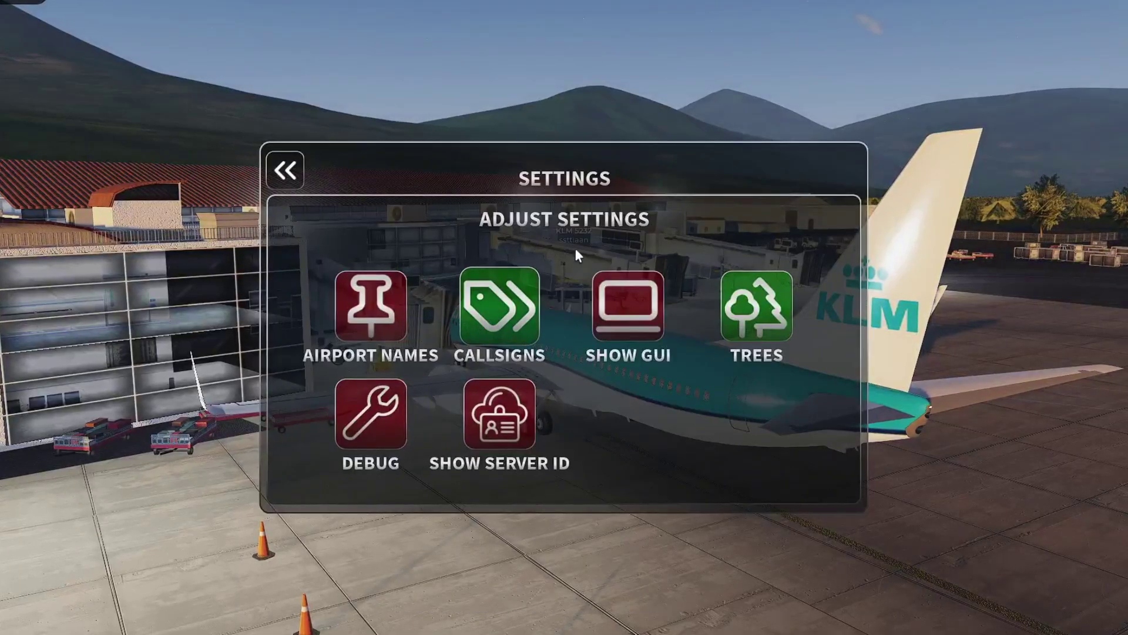
pyautogui.click(286, 172)
pyautogui.click(544, 299)
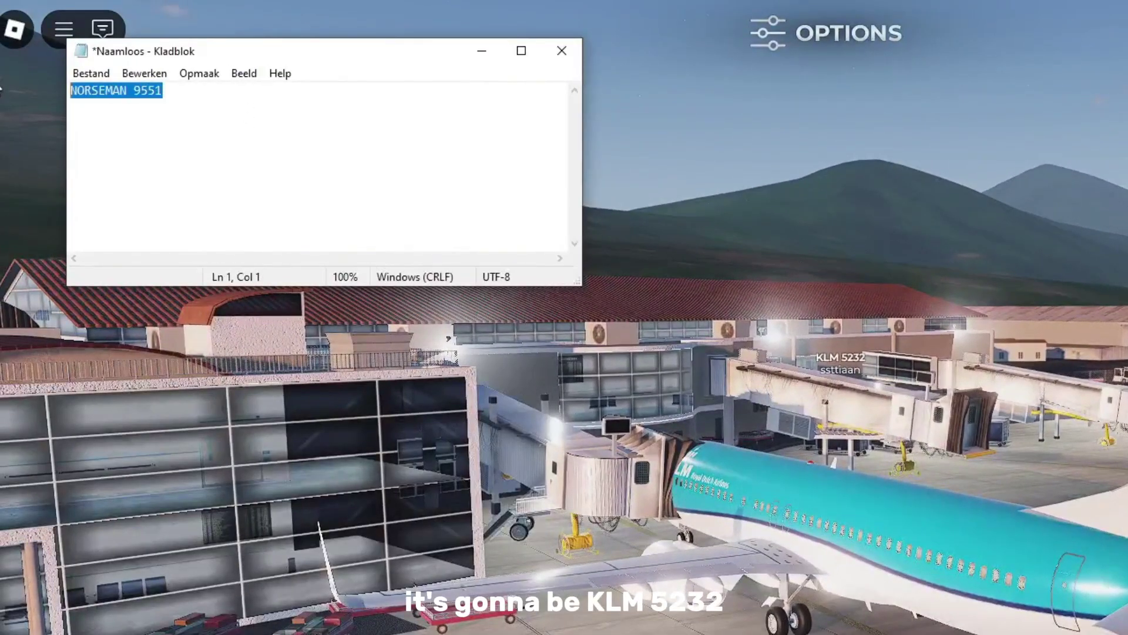
pyautogui.write('KLM 5232')
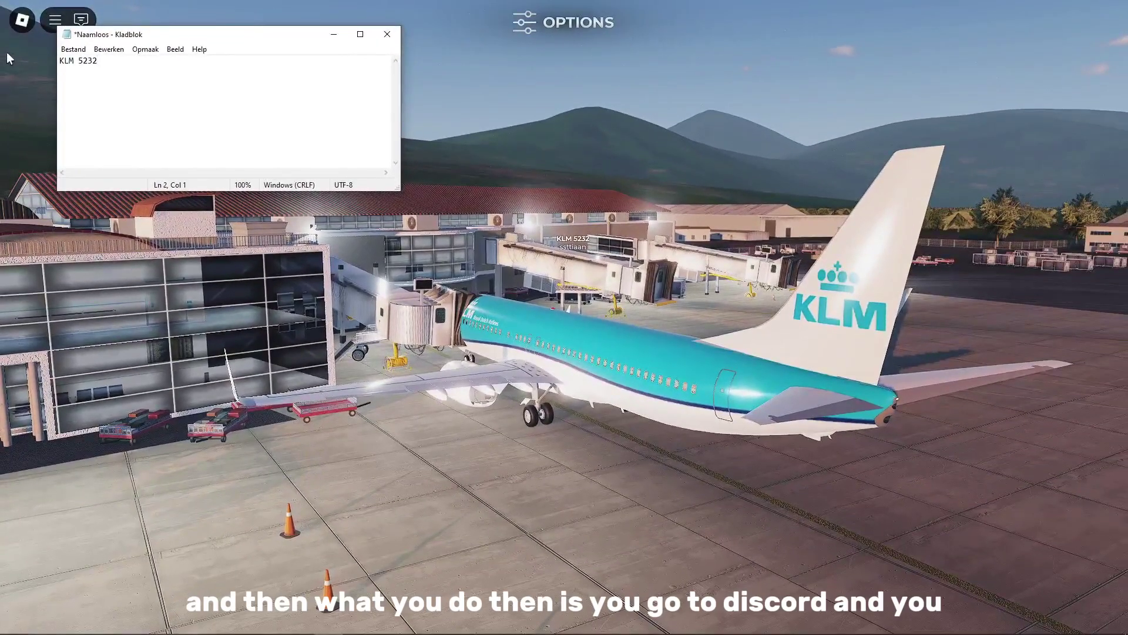
pyautogui.click(334, 230)
# Step: Bring Discord forward, scroll the PFATC Network channels to check controllers, and open atc-charts
pyautogui.press('super')
pyautogui.click(280, 624)
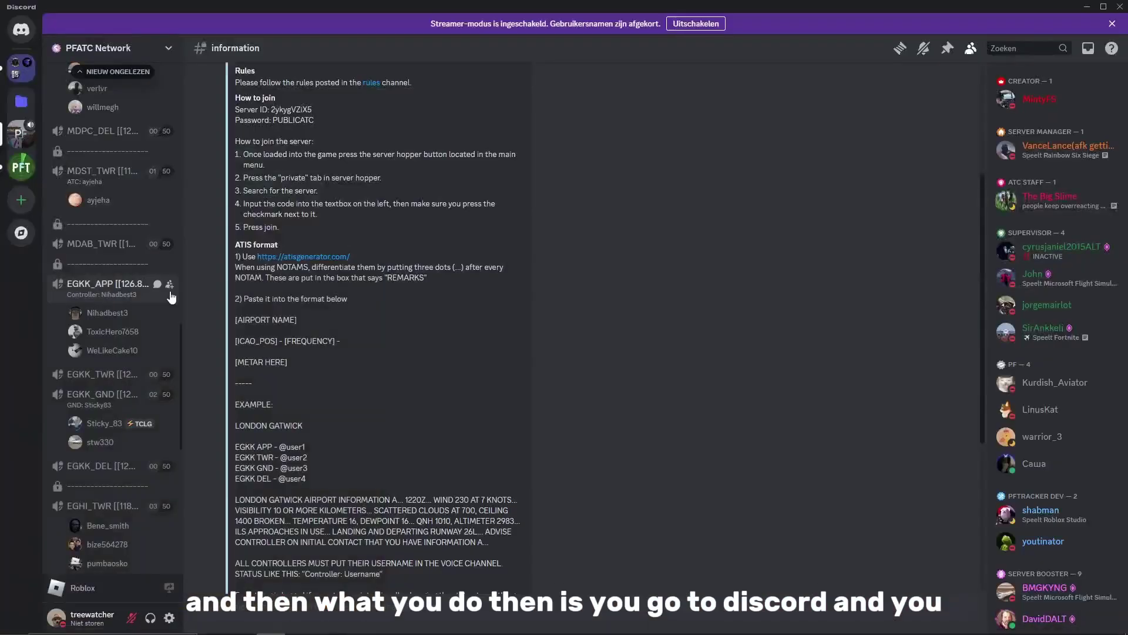
pyautogui.scroll(10, 151, 288)
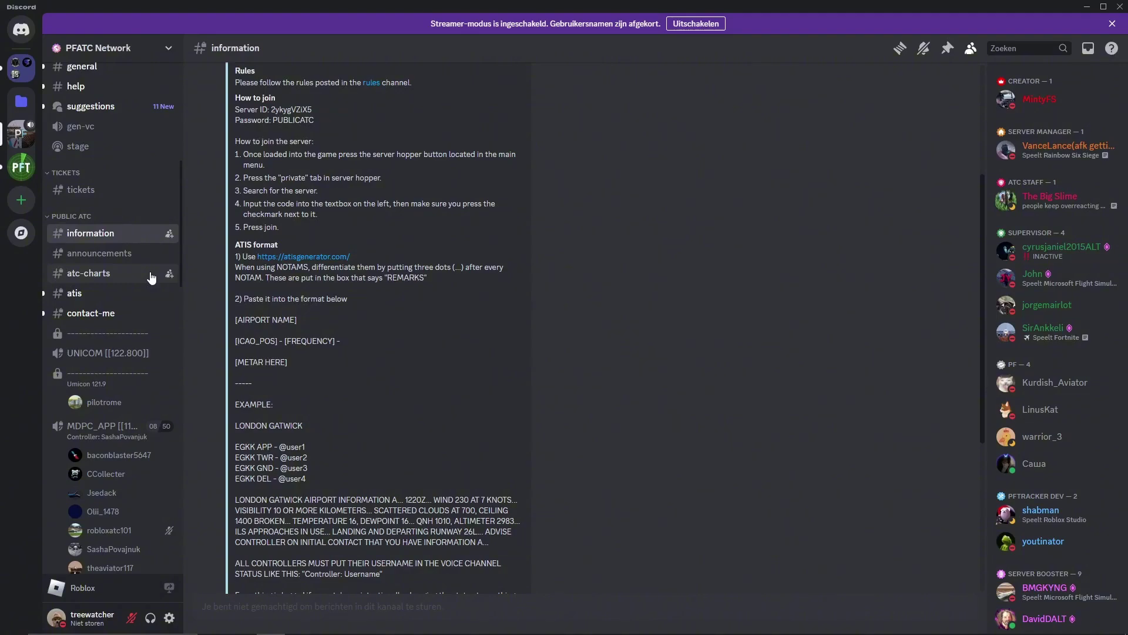
pyautogui.scroll(-5, 151, 277)
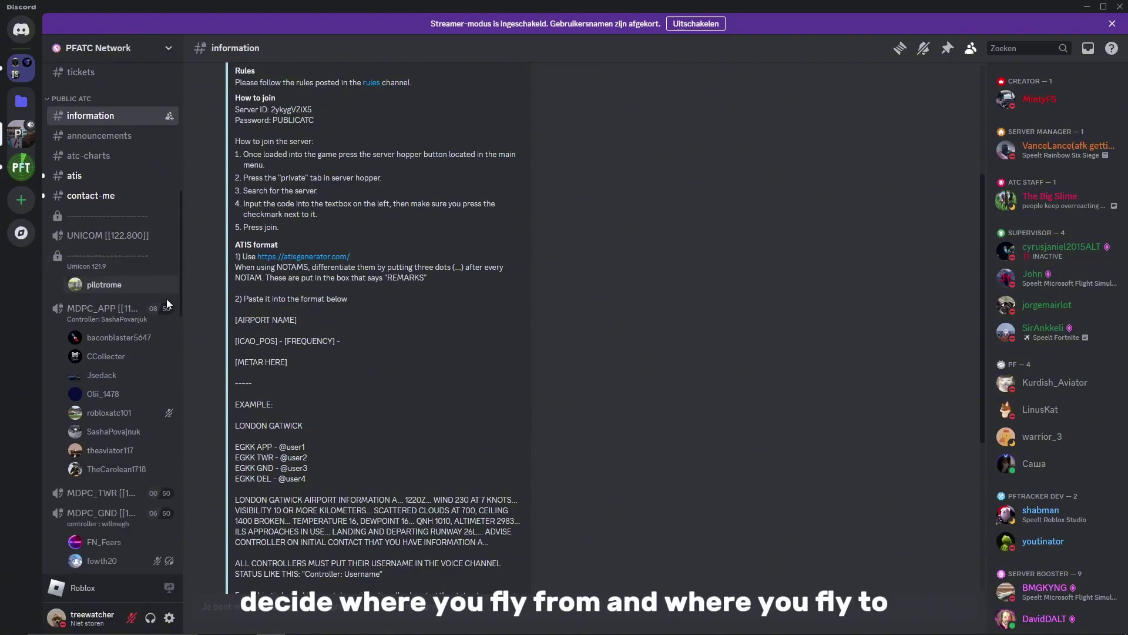
pyautogui.scroll(-10, 167, 301)
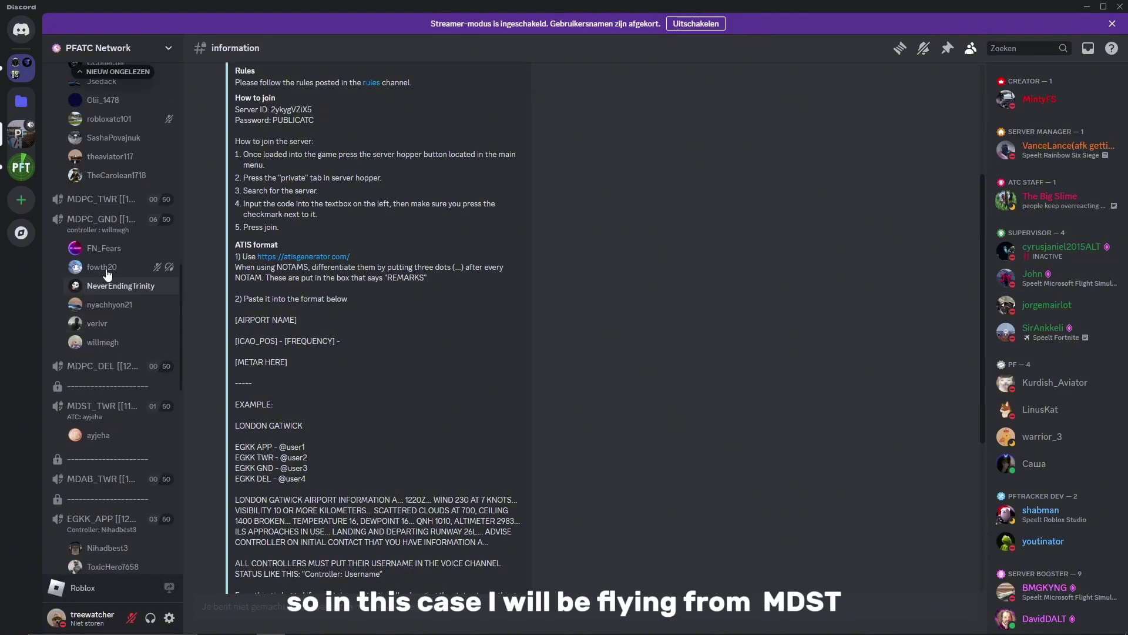
pyautogui.scroll(-5, 100, 340)
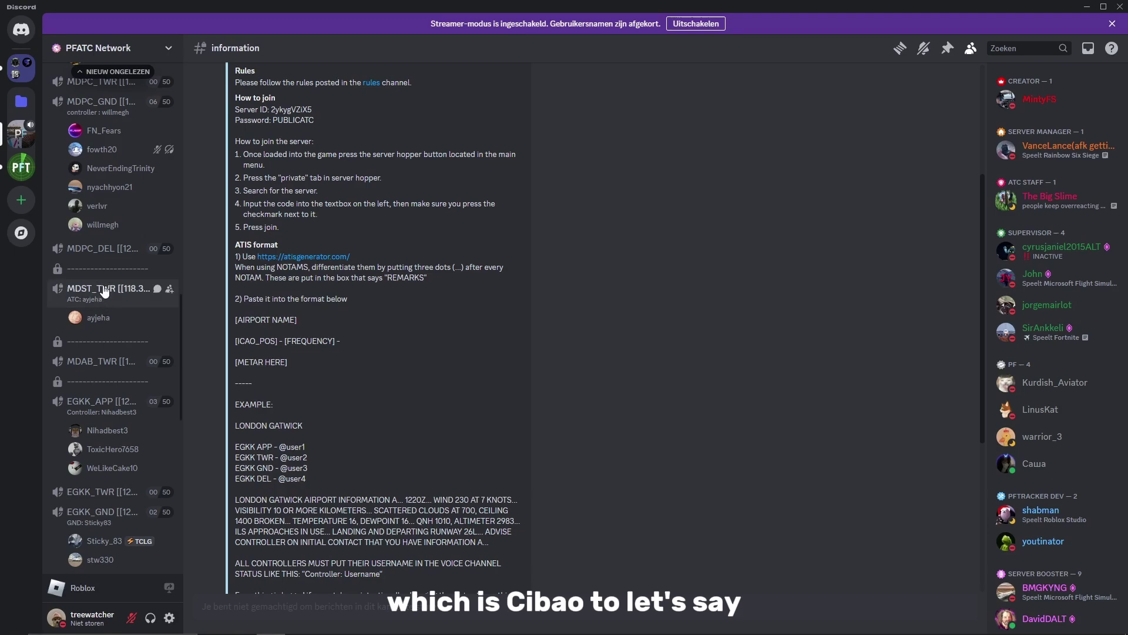
pyautogui.scroll(-10, 115, 291)
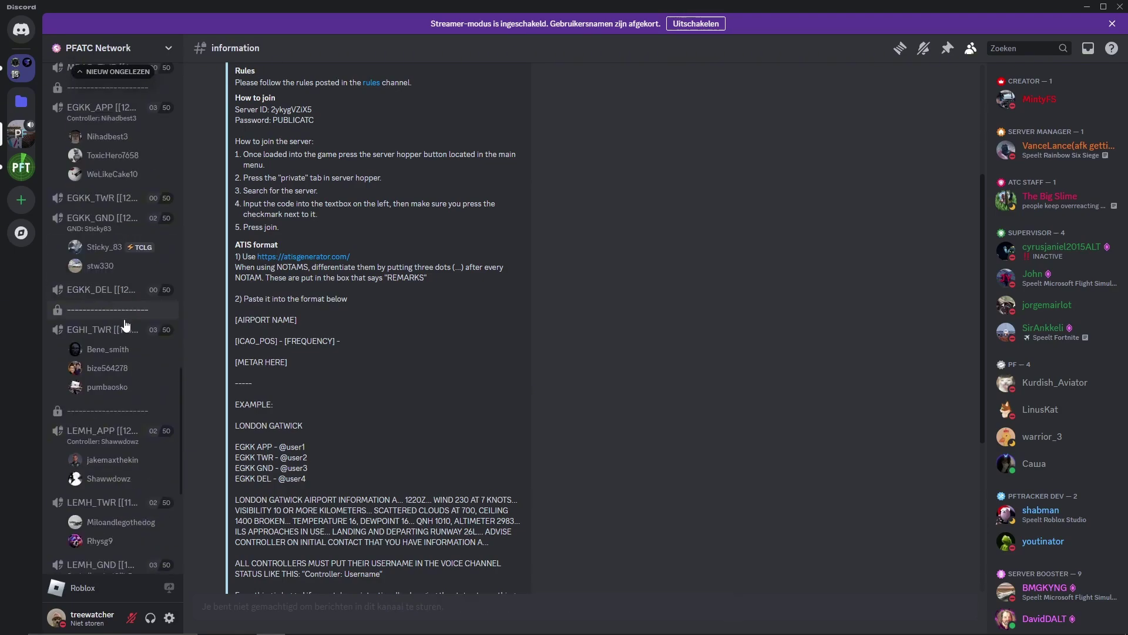
pyautogui.scroll(-10, 121, 322)
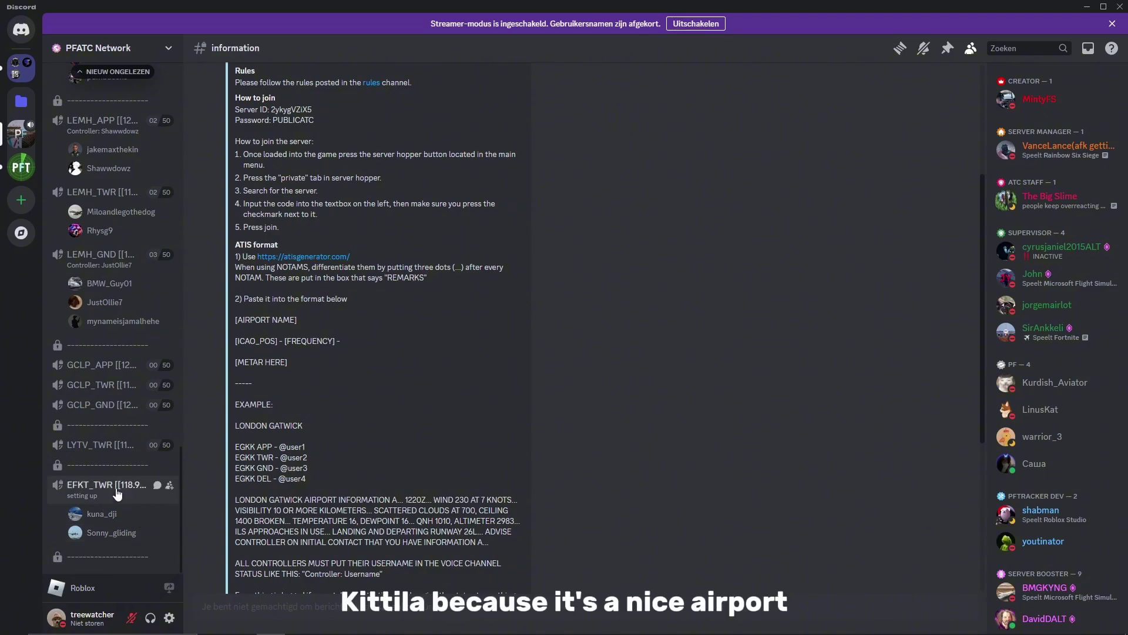
pyautogui.scroll(20, 88, 411)
pyautogui.moveTo(109, 373)
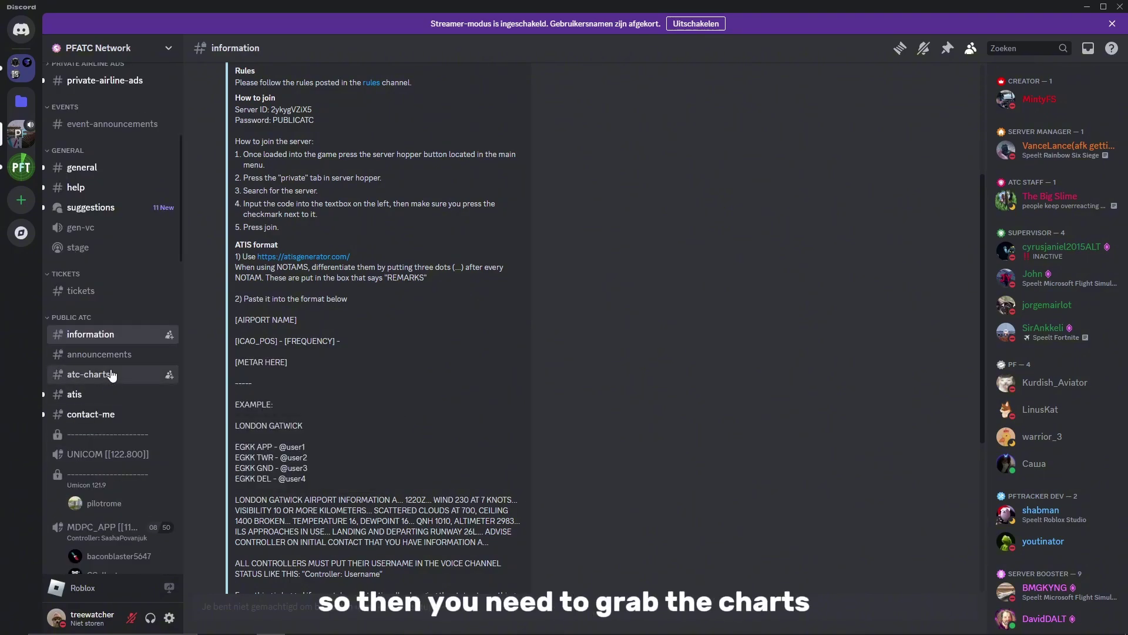
pyautogui.click(111, 374)
# Step: Browse the atc-charts messages and view the enlarged Cibao Airport chart
pyautogui.scroll(4, 361, 386)
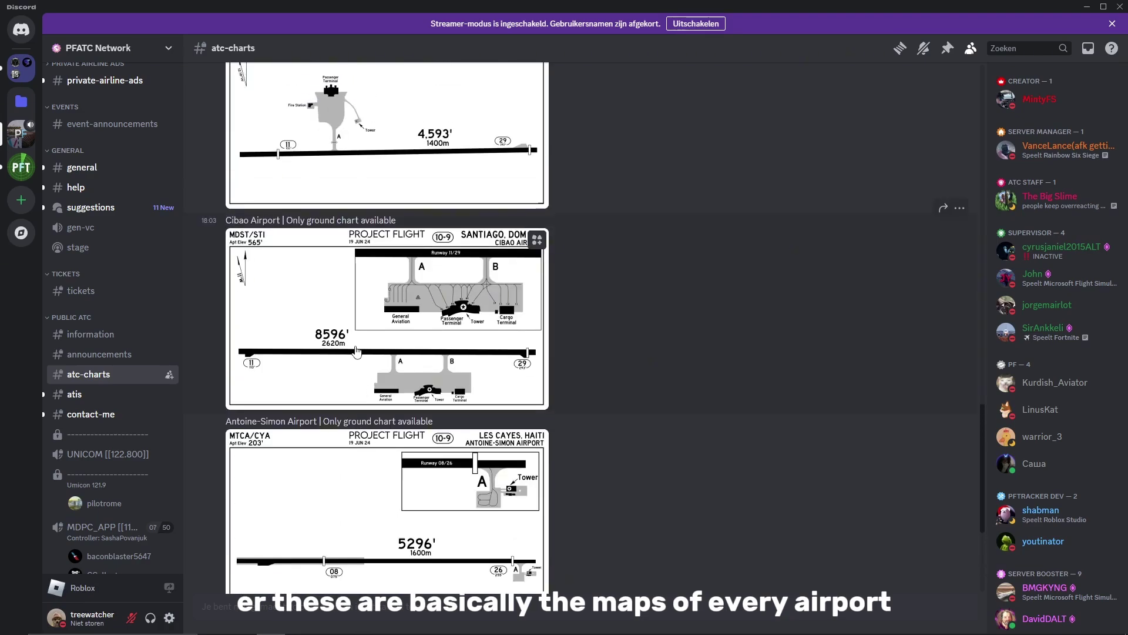
pyautogui.scroll(4, 342, 385)
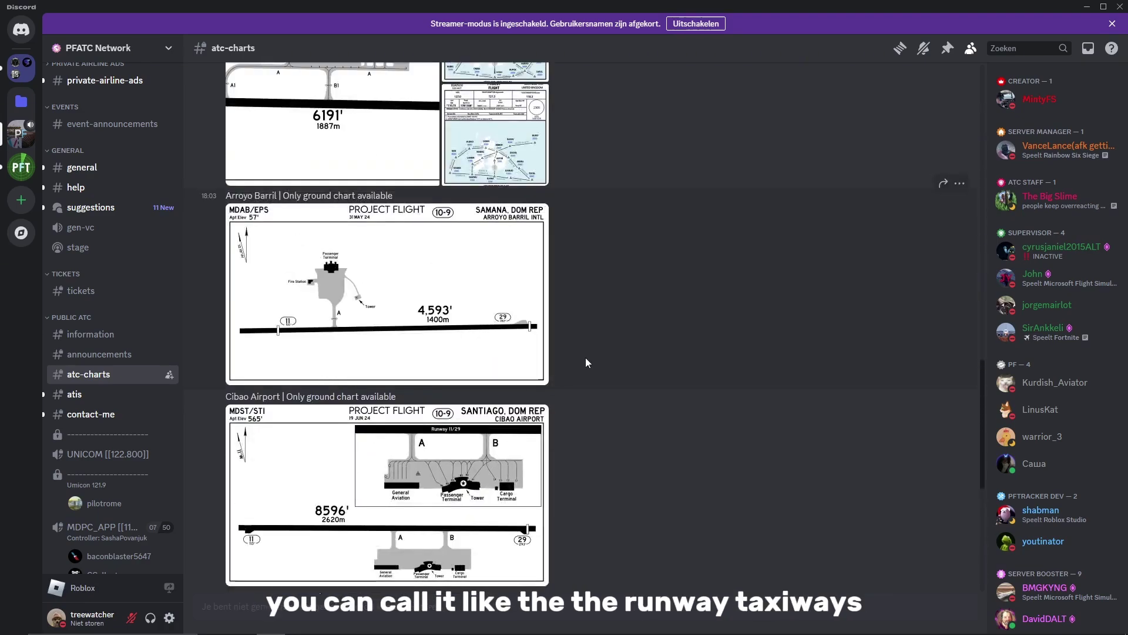
pyautogui.rightClick(646, 328)
pyautogui.click(643, 305)
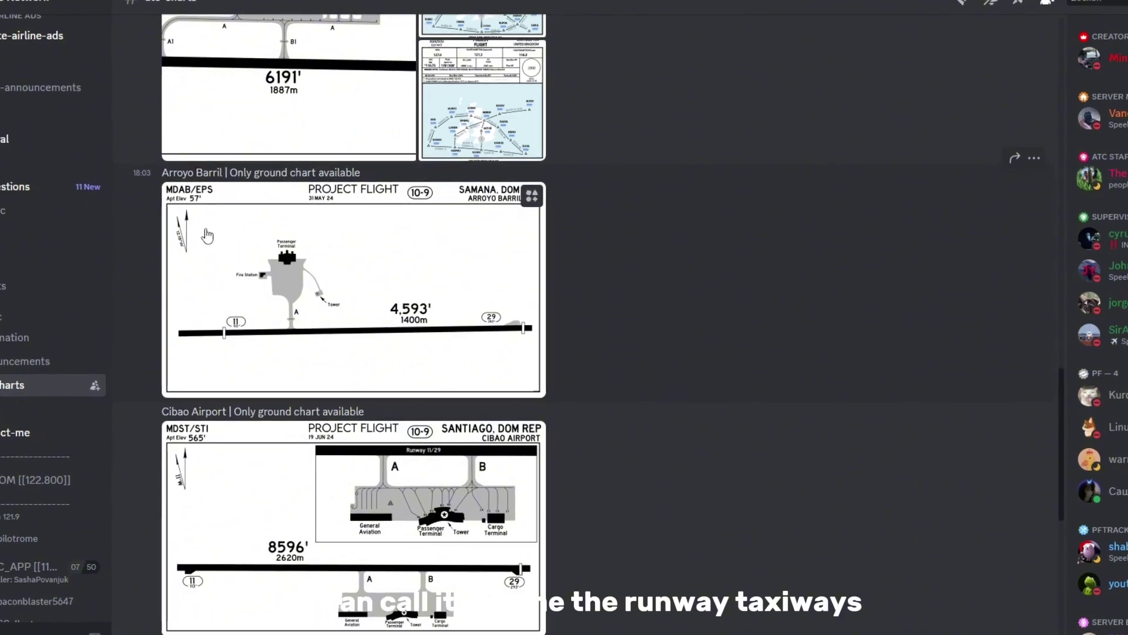
pyautogui.scroll(15, 300, 239)
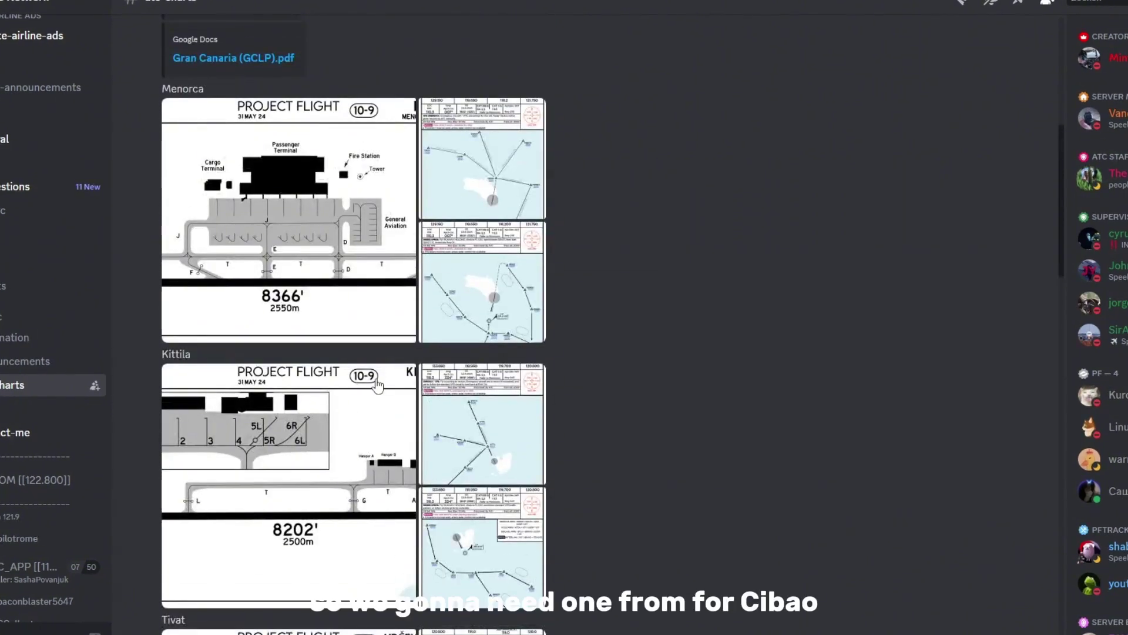
pyautogui.scroll(-6, 378, 391)
pyautogui.scroll(1, 376, 388)
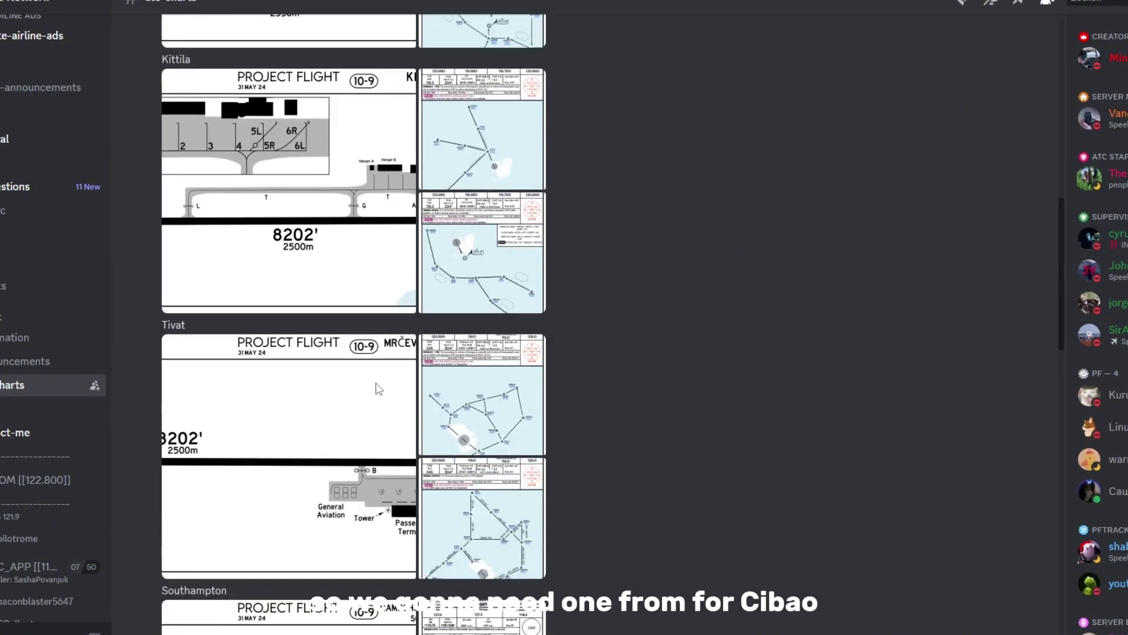
pyautogui.scroll(-12, 376, 385)
pyautogui.scroll(-1, 327, 353)
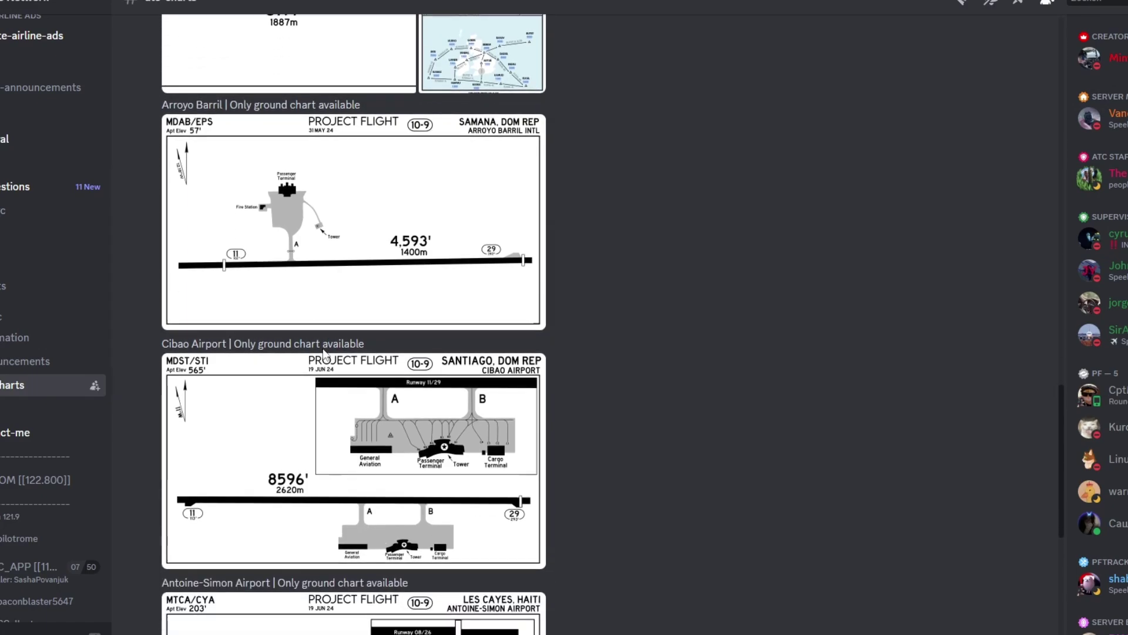
pyautogui.click(495, 427)
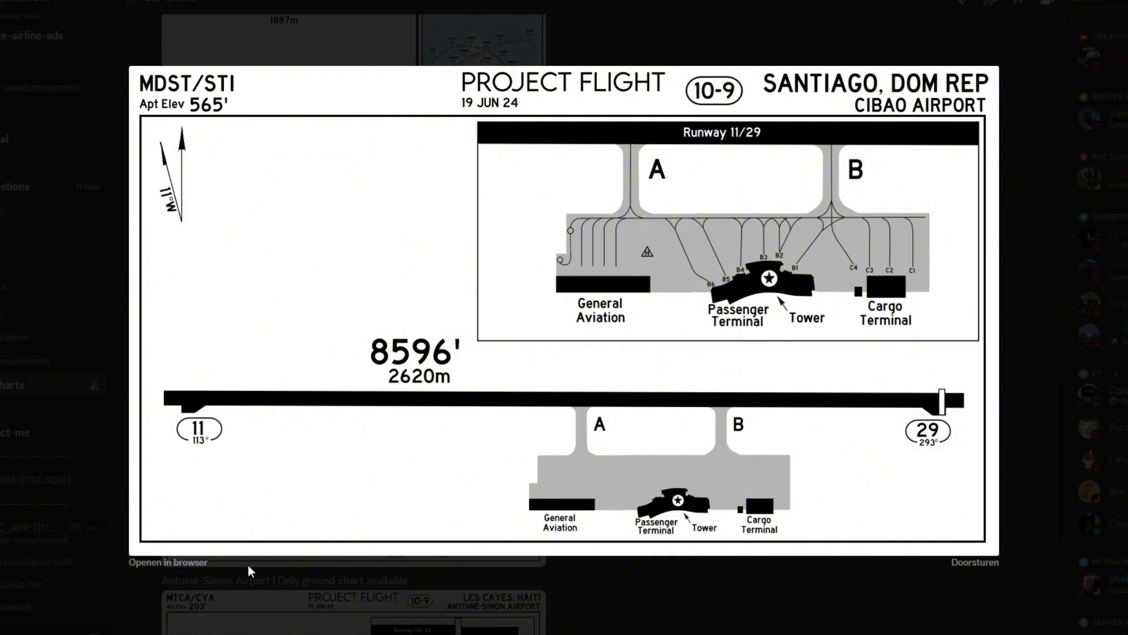
pyautogui.press('Escape')
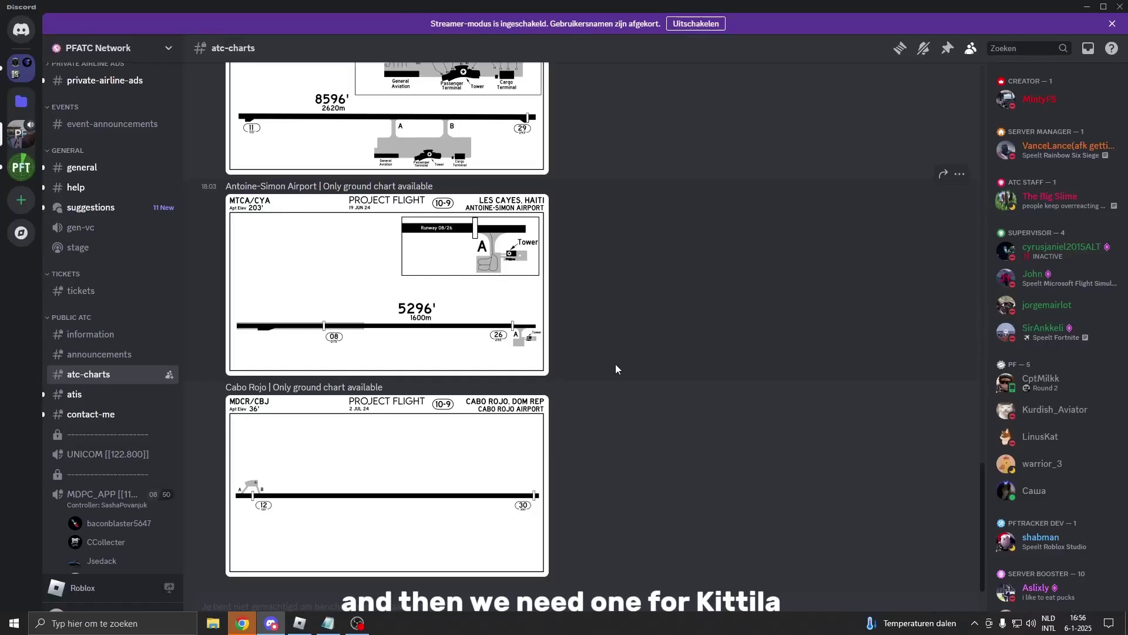
# Step: Page through the Kittilä charts to the runway 34 STAR and open it in the browser
pyautogui.scroll(10, 622, 372)
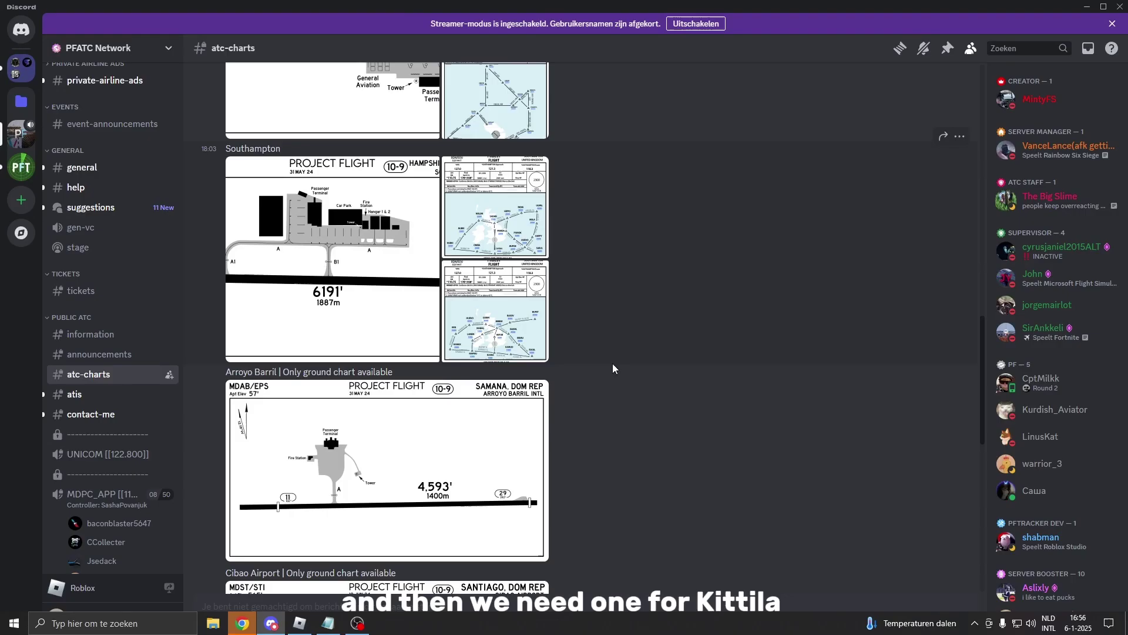
pyautogui.scroll(10, 613, 368)
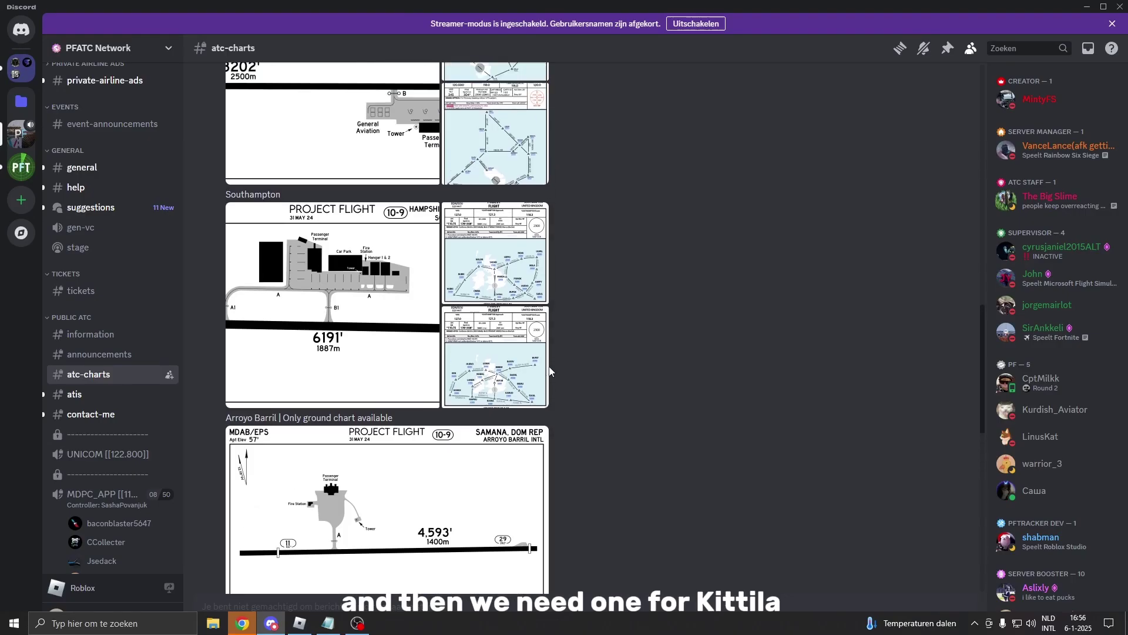
pyautogui.click(438, 313)
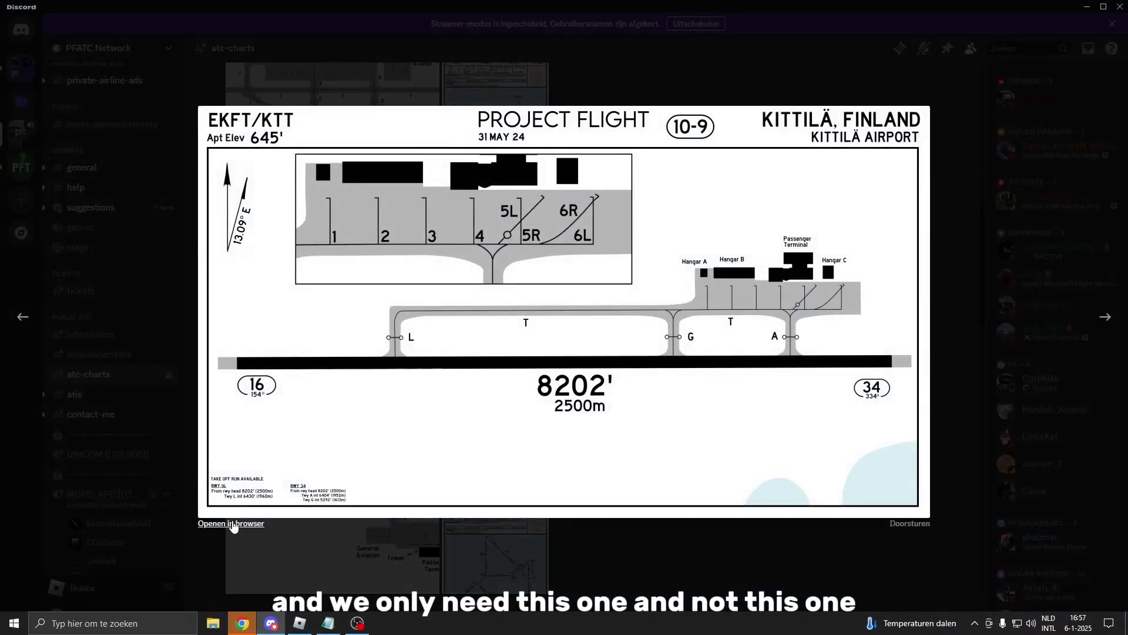
pyautogui.click(1105, 318)
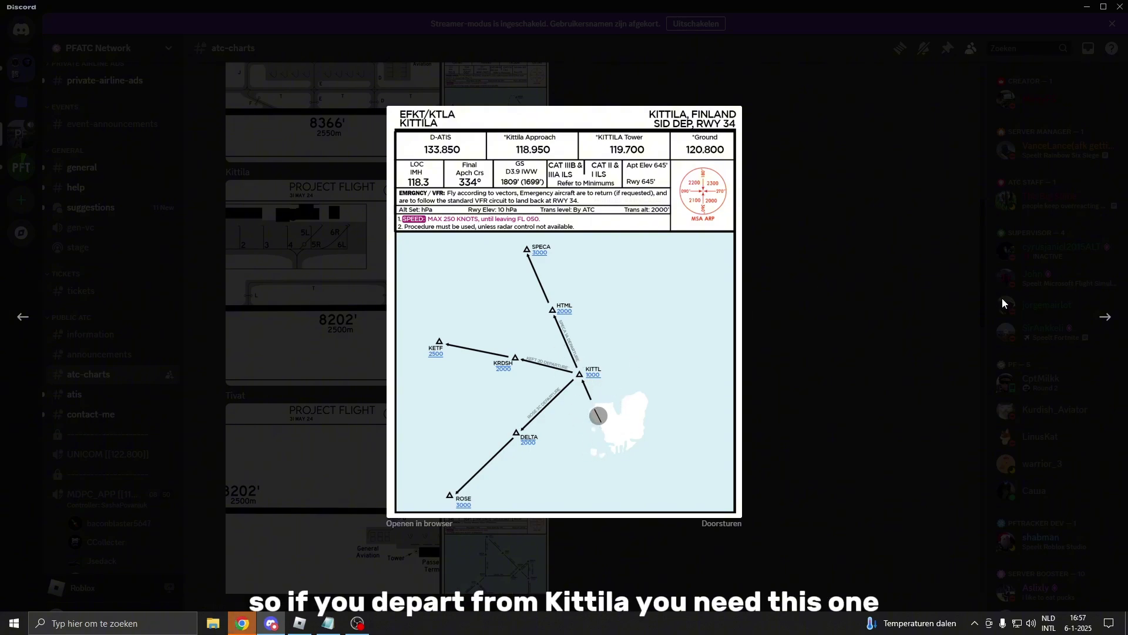
pyautogui.click(1105, 317)
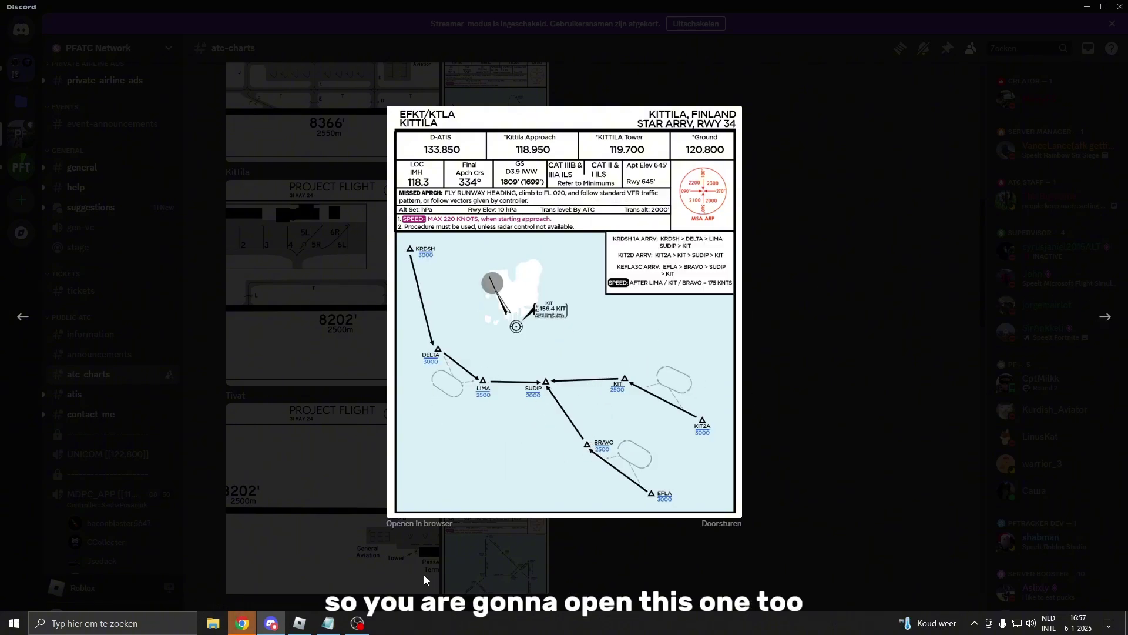
pyautogui.click(431, 523)
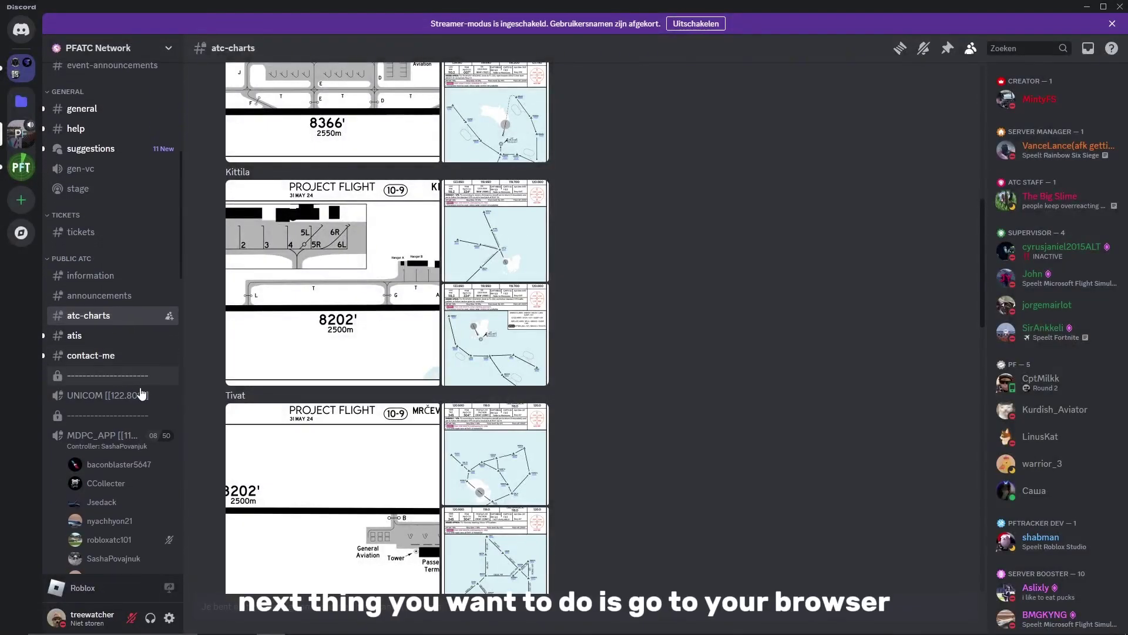
# Step: Load PFTracker at tracker.project-flight.com in a new Chrome tab
pyautogui.click(267, 623)
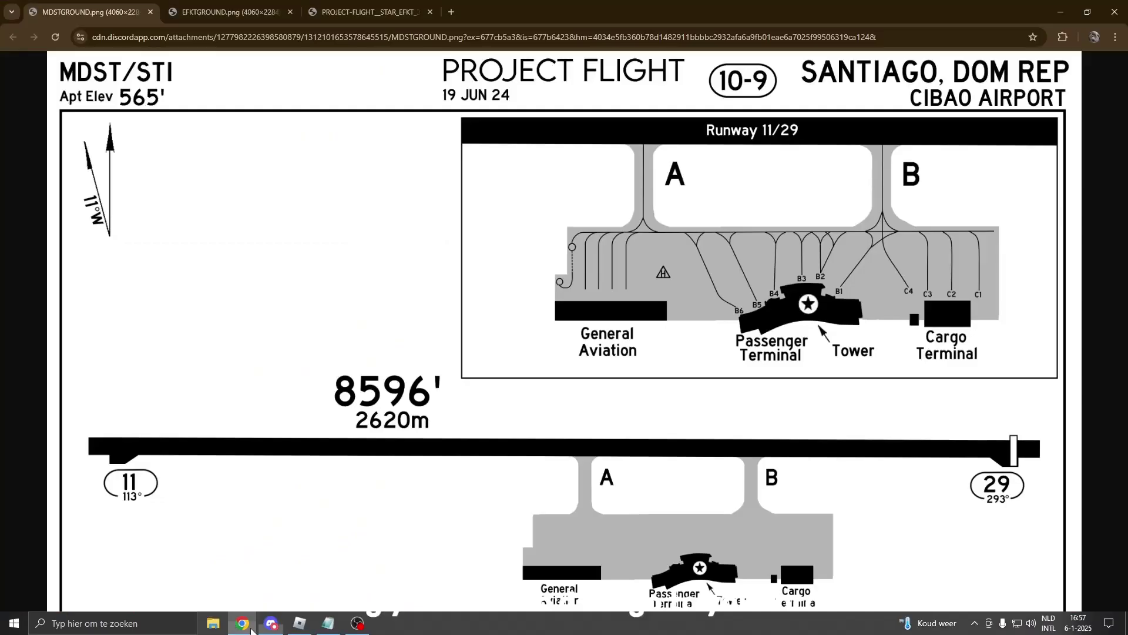
pyautogui.click(453, 6)
pyautogui.write('track')
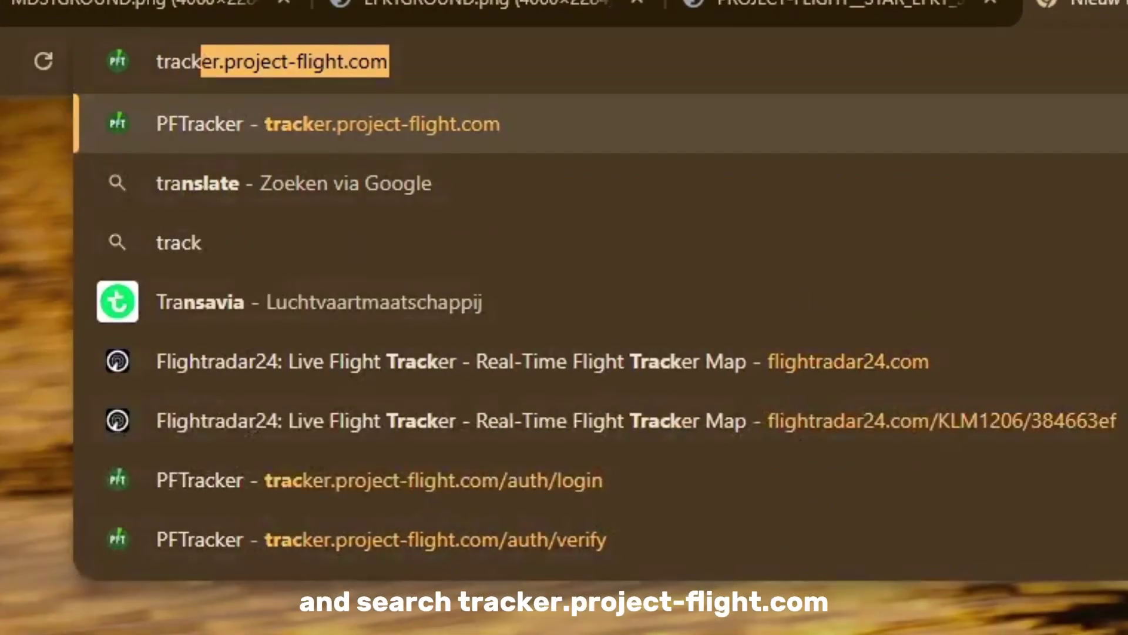
pyautogui.write('er.proje')
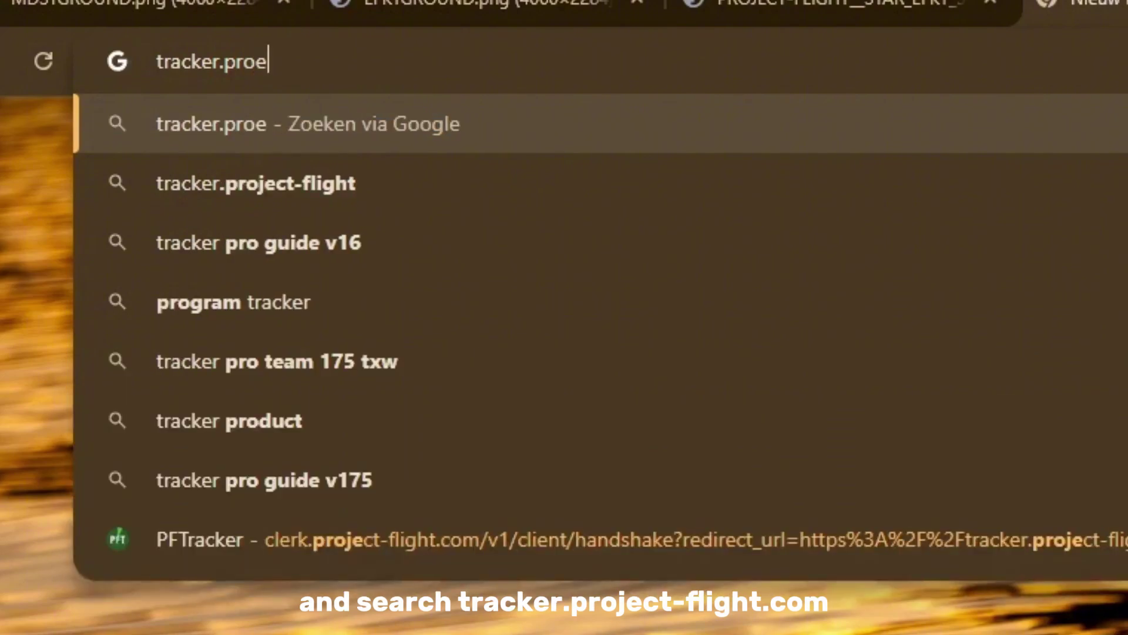
pyautogui.press('BackSpace')
pyautogui.write('ject-flight.com')
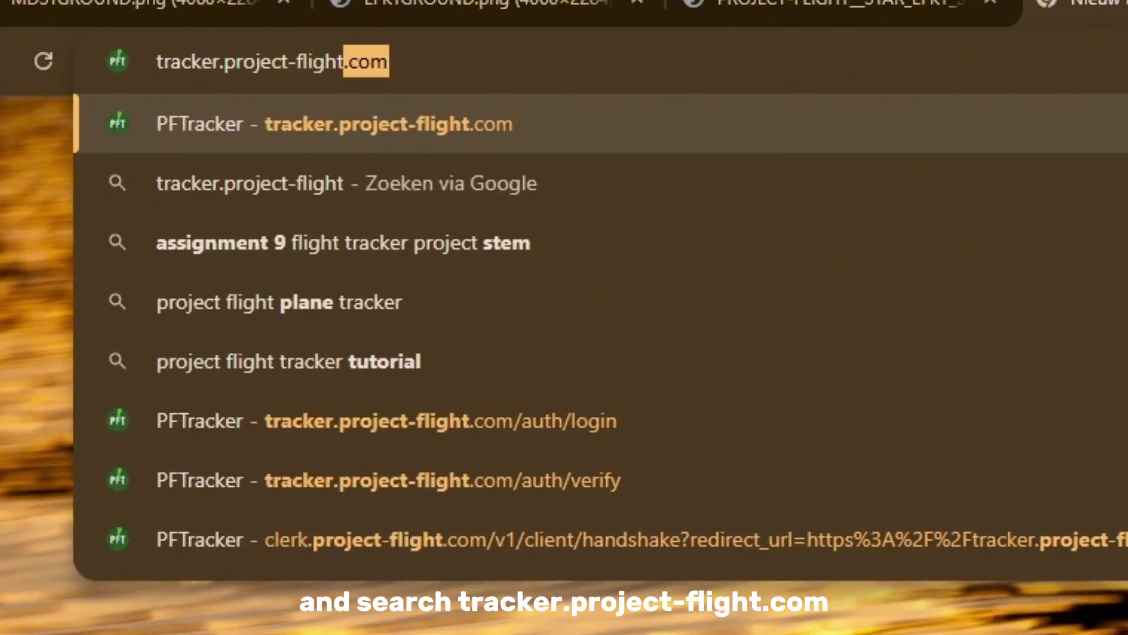
pyautogui.press('Return')
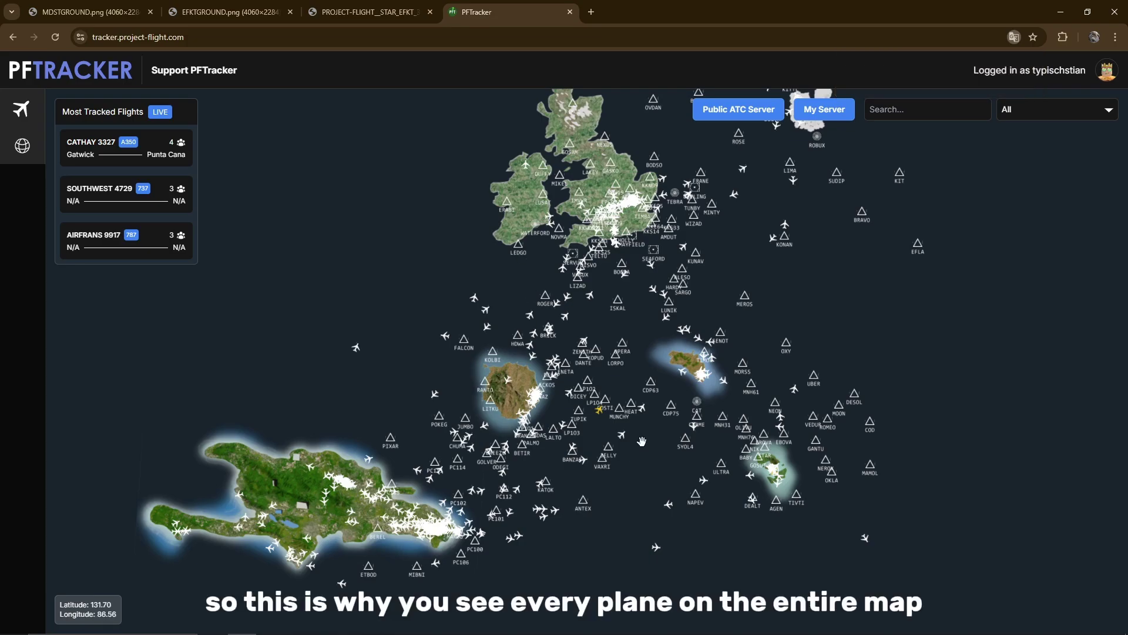
# Step: Filter the PFTracker map to the Public ATC Server and centre it on your own aircraft
pyautogui.scroll(5, 534, 350)
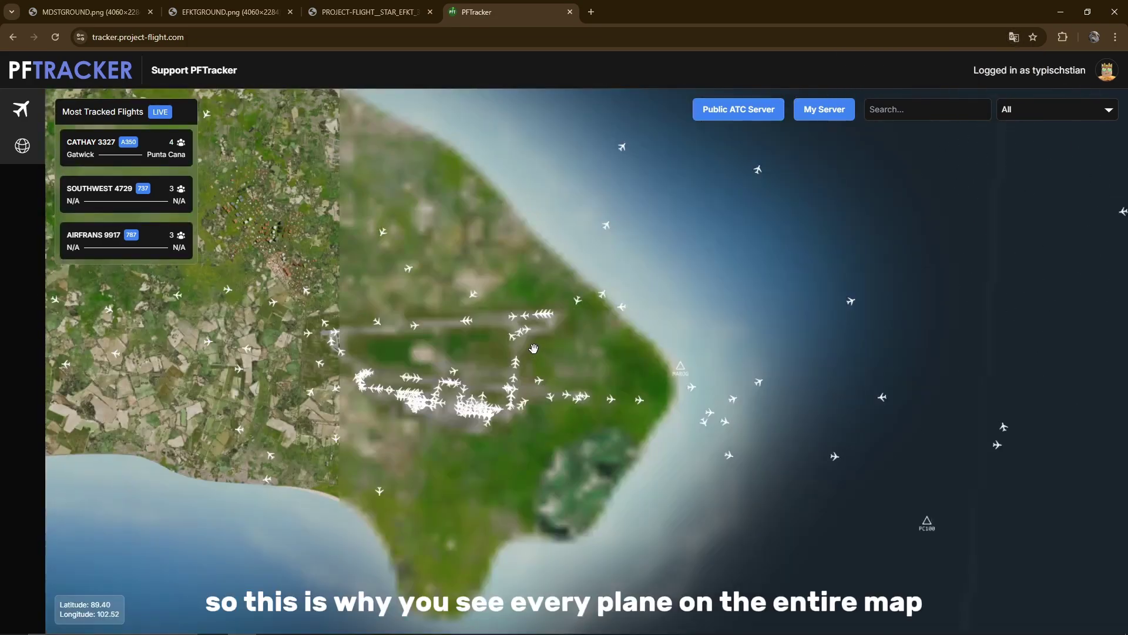
pyautogui.scroll(-6, 534, 350)
pyautogui.moveTo(534, 349); pyautogui.dragTo(463, 548)
pyautogui.moveTo(676, 244); pyautogui.dragTo(591, 399)
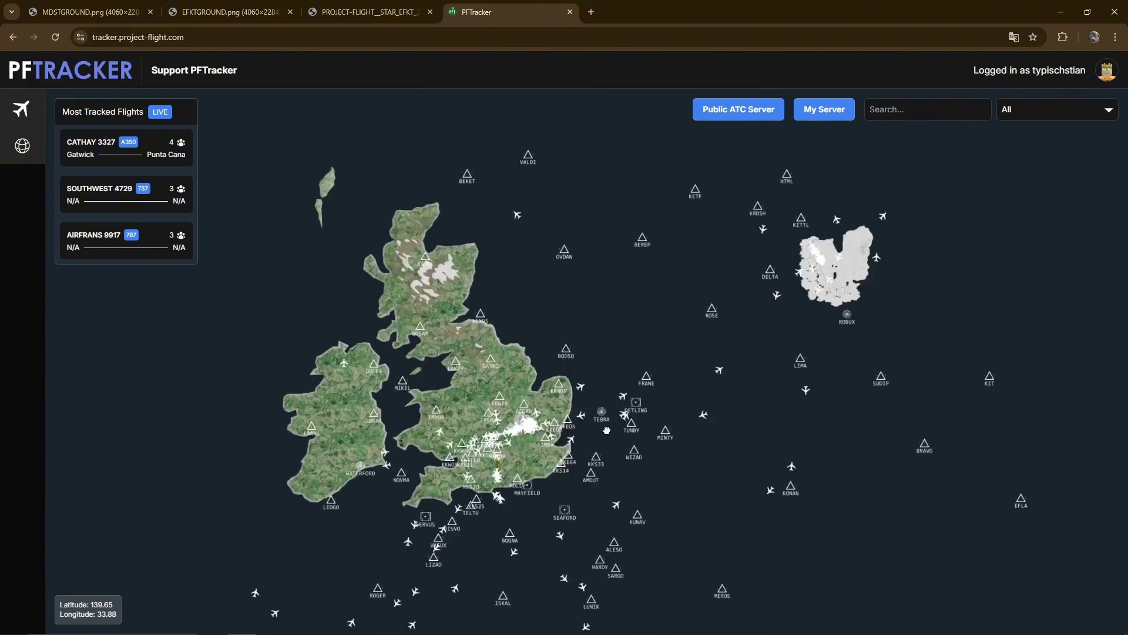
pyautogui.moveTo(654, 270); pyautogui.dragTo(730, 113)
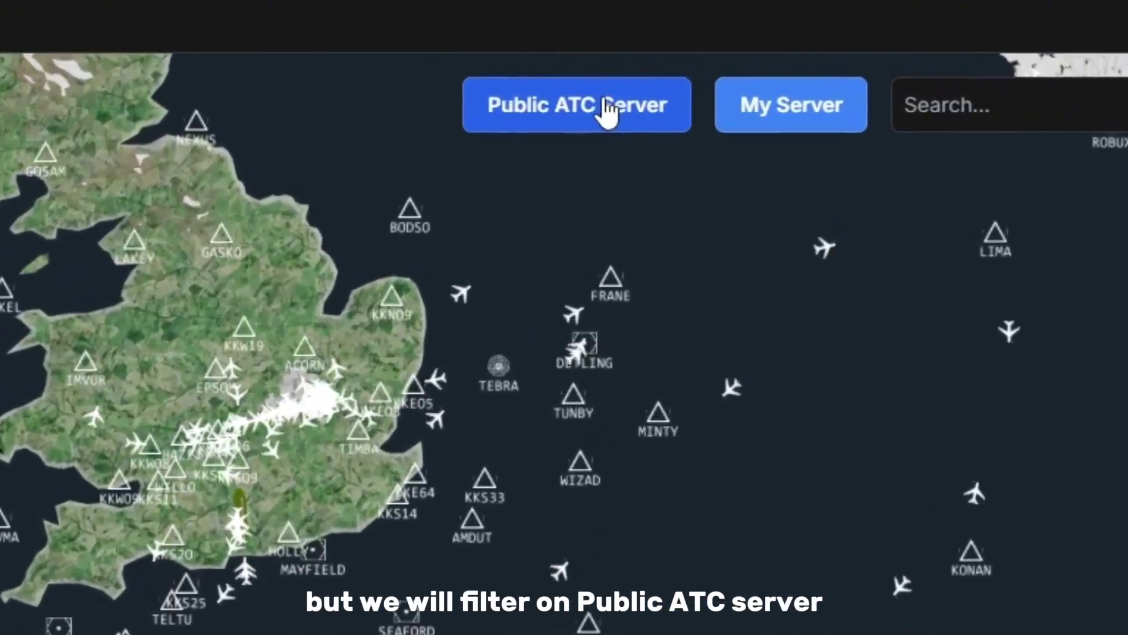
pyautogui.click(668, 109)
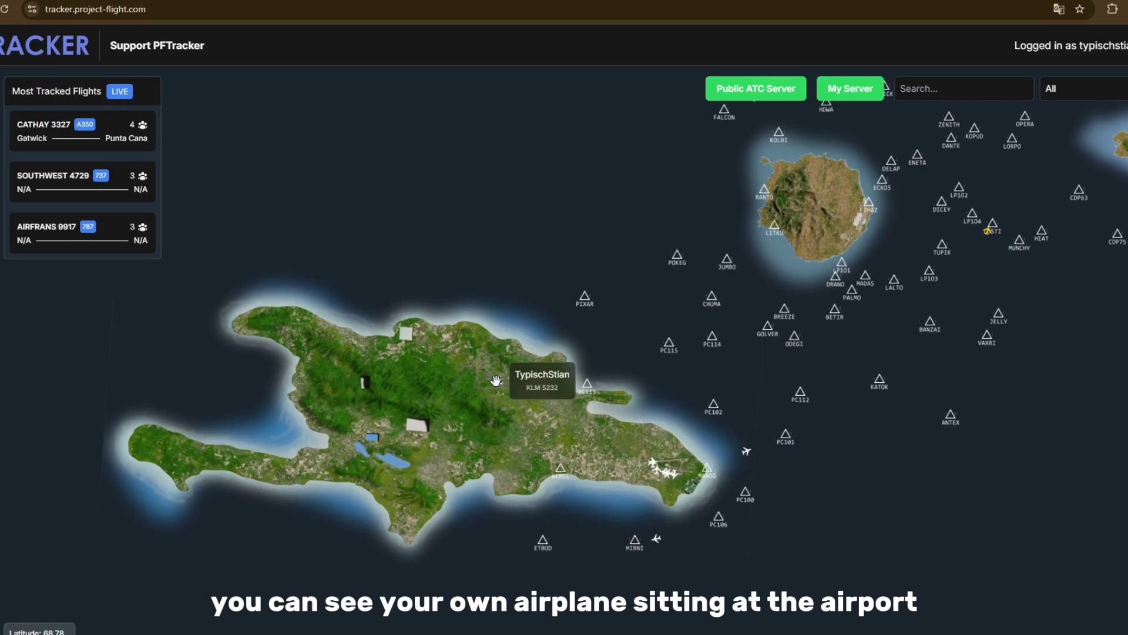
pyautogui.click(496, 380)
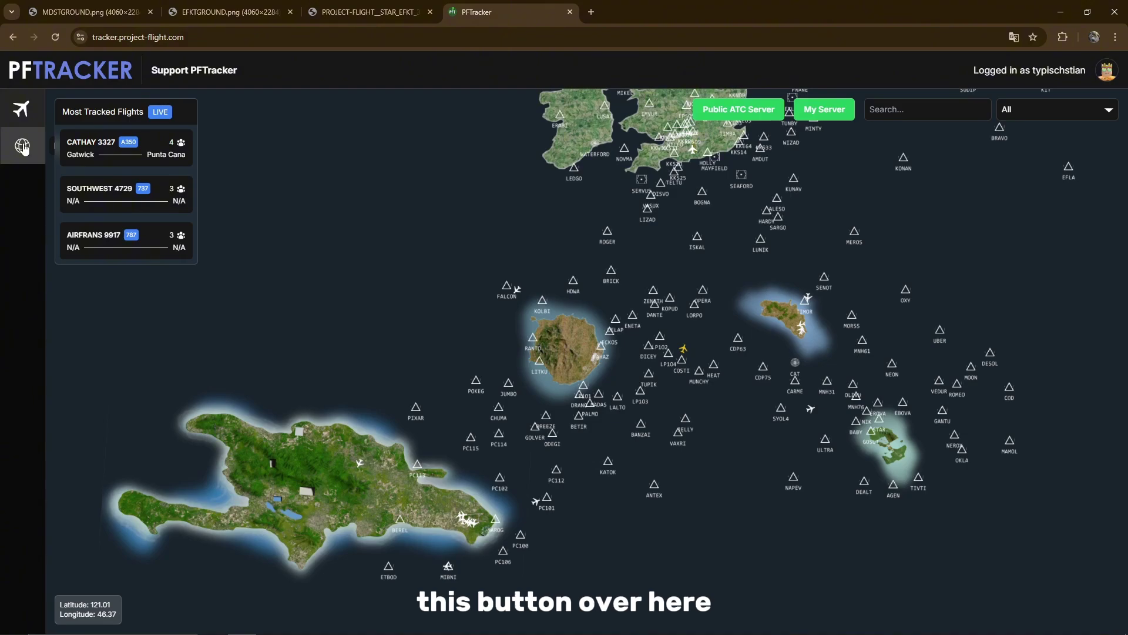
# Step: Set the flight plan departure to MDST and replace arrival MDPC with EFKT
pyautogui.click(22, 147)
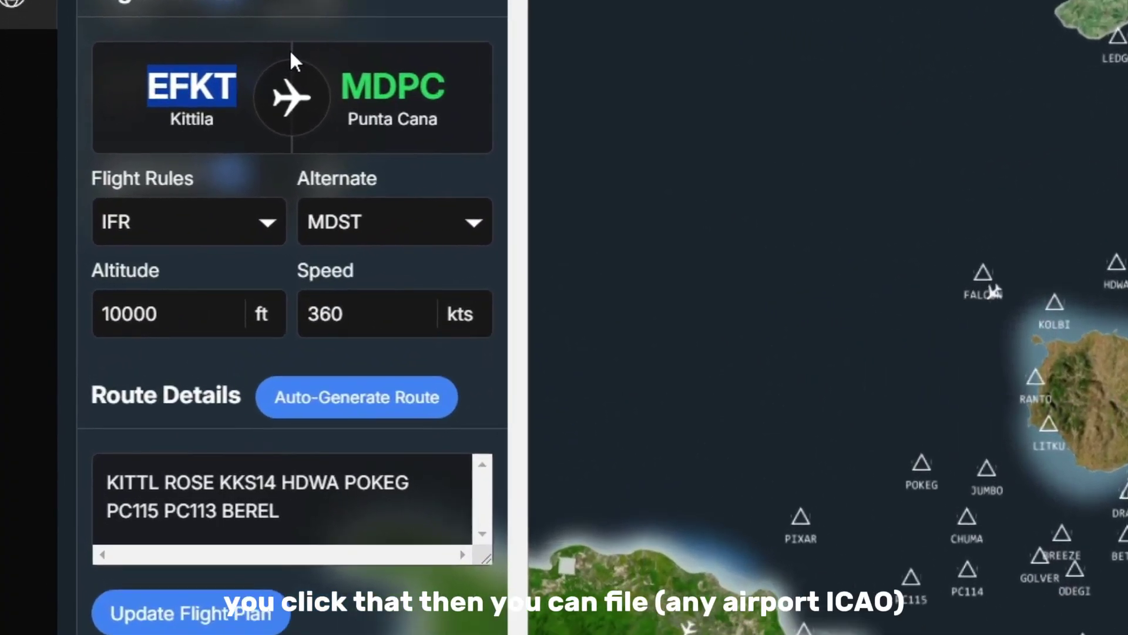
pyautogui.write('MDST')
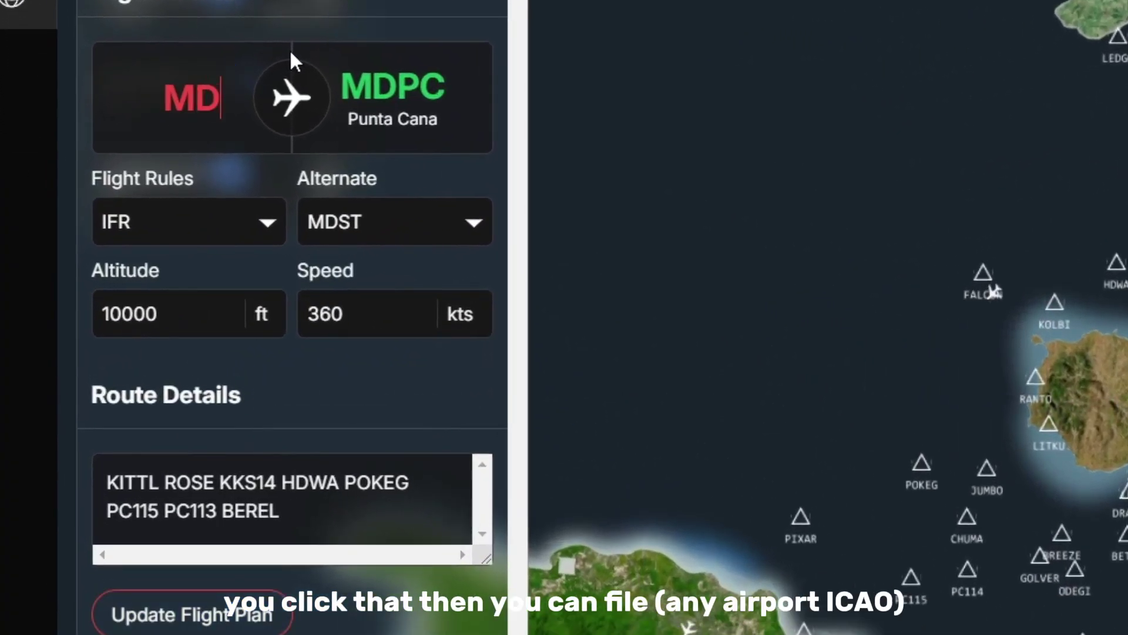
pyautogui.doubleClick(379, 82)
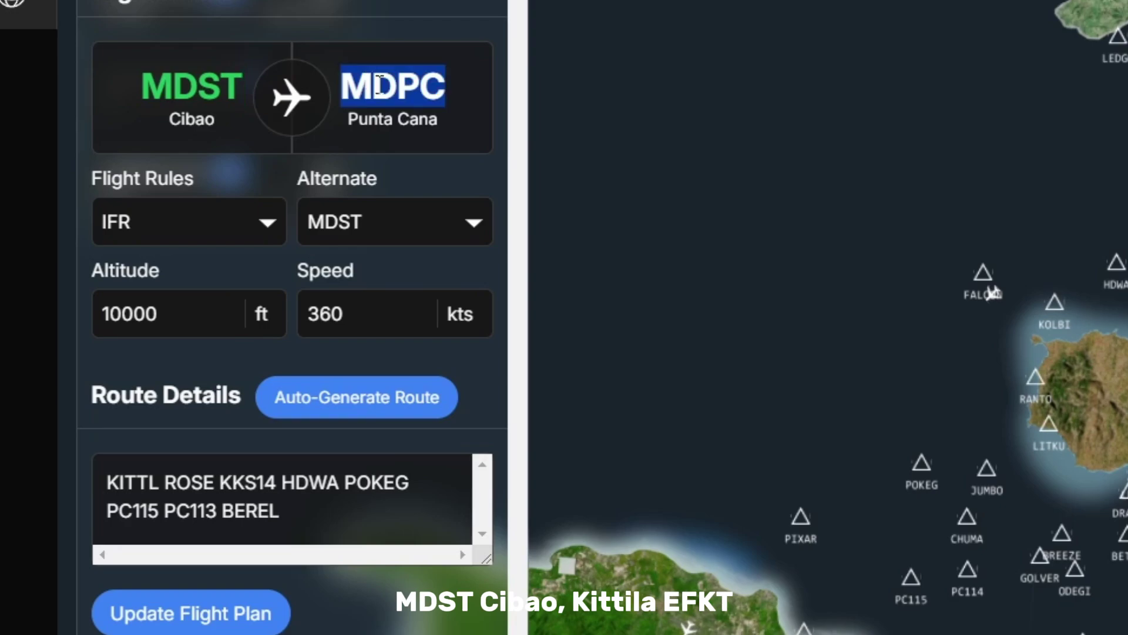
pyautogui.write('EFKT')
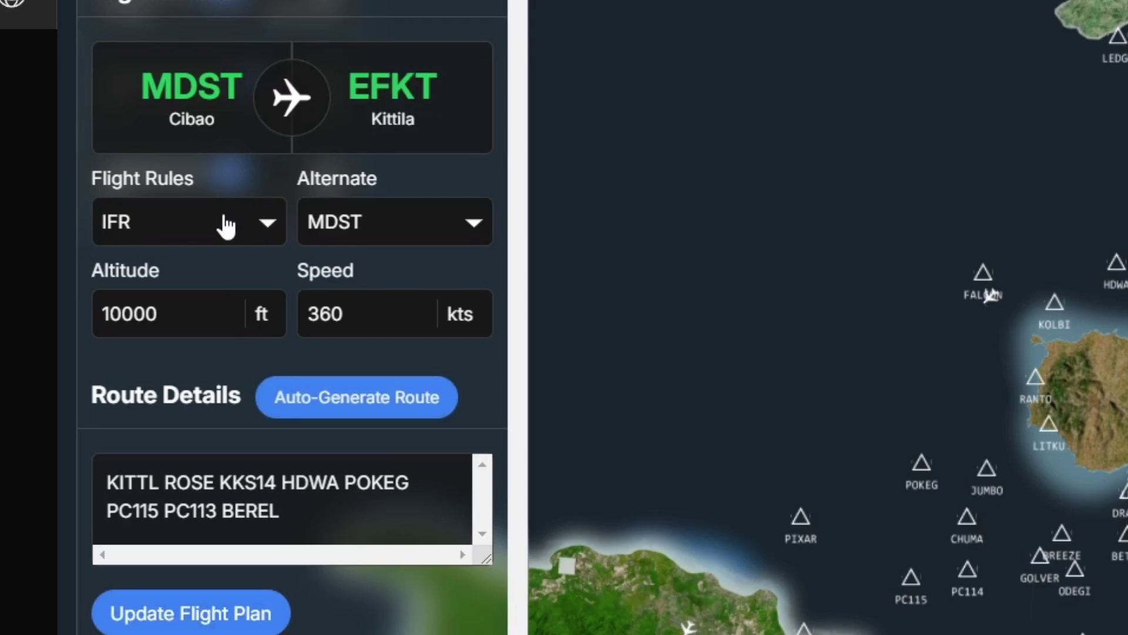
# Step: Keep IFR flight rules, choose EGKK as alternate, and set altitude 12000
pyautogui.click(222, 224)
pyautogui.click(158, 247)
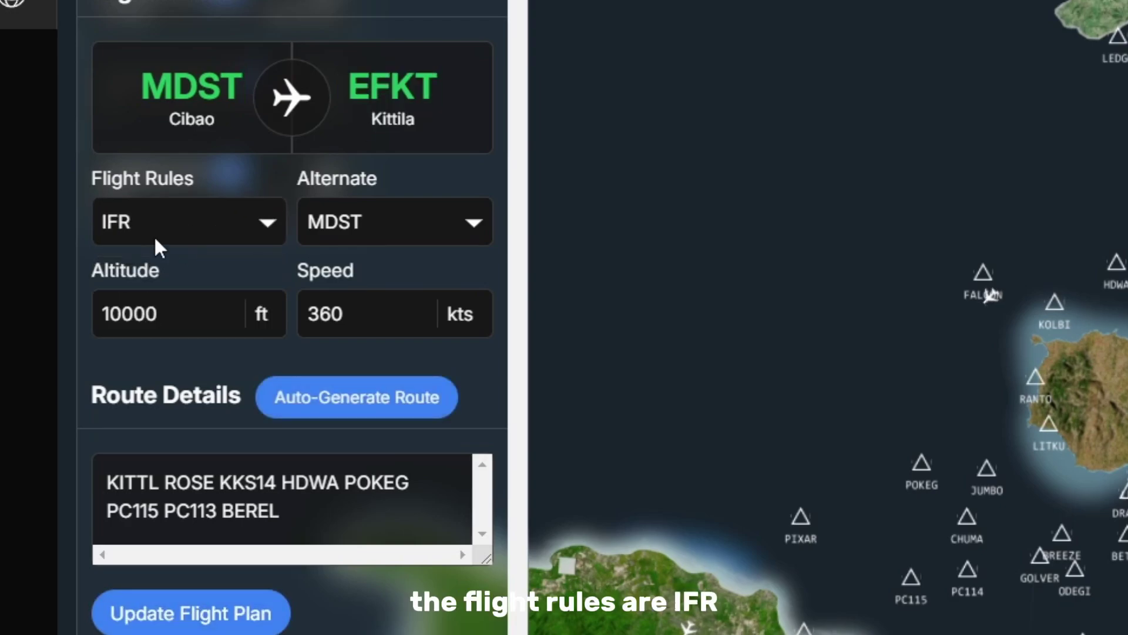
pyautogui.click(384, 226)
pyautogui.click(353, 276)
pyautogui.press('Tab')
pyautogui.write('12000')
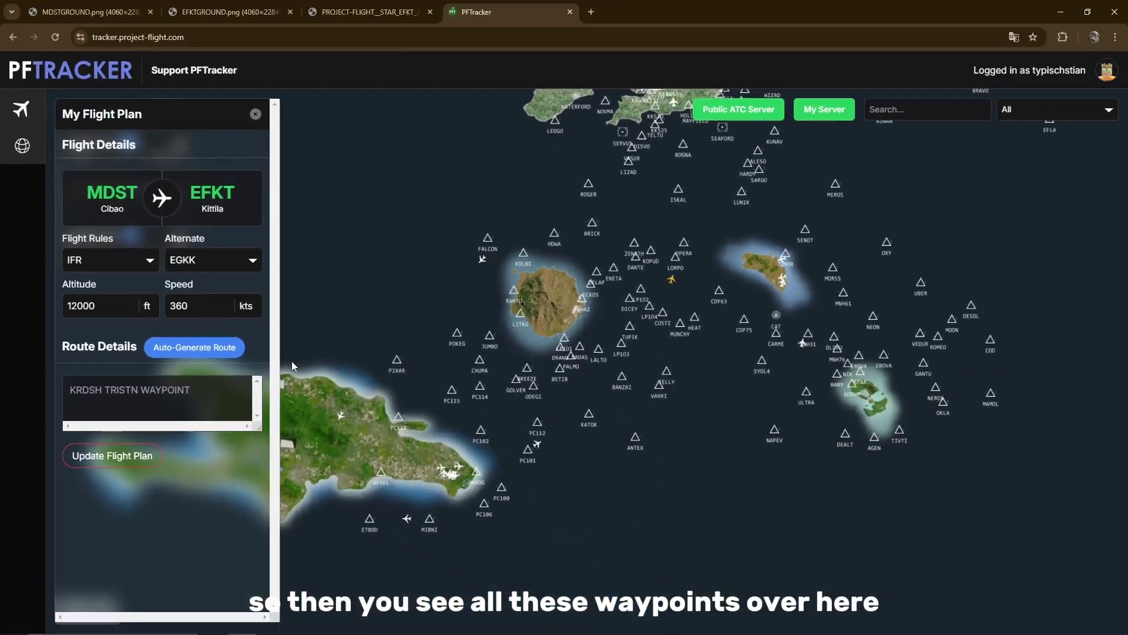
pyautogui.scroll(5, 526, 430)
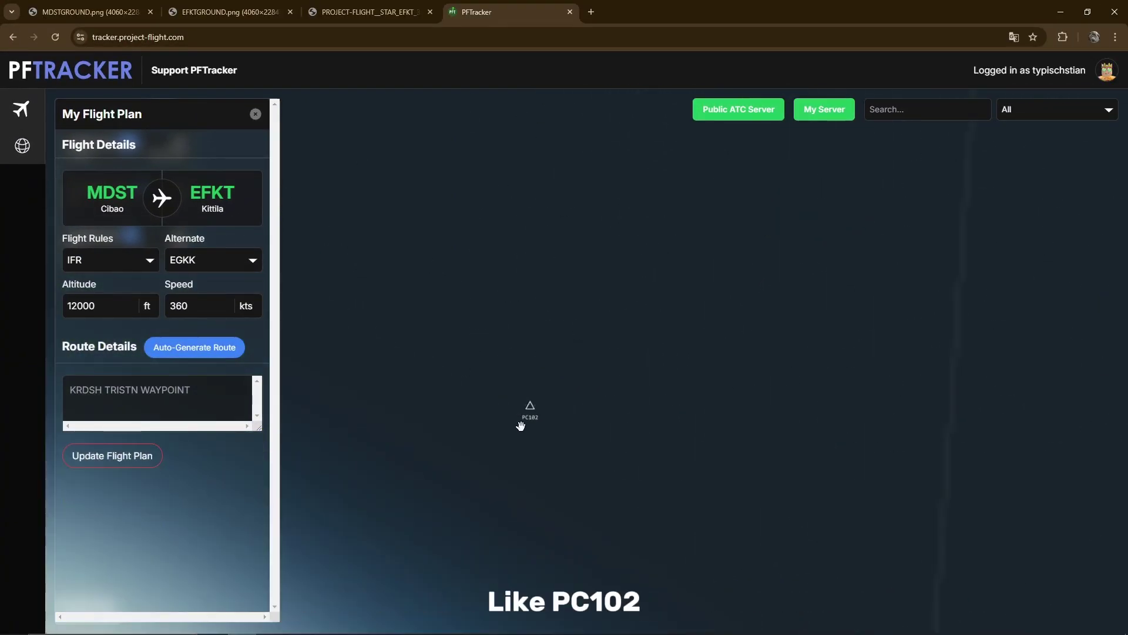
# Step: Enter PC113 BANZAI CDP63 EFLA in Route Details, panning the map to check the waypoints
pyautogui.scroll(-5, 526, 426)
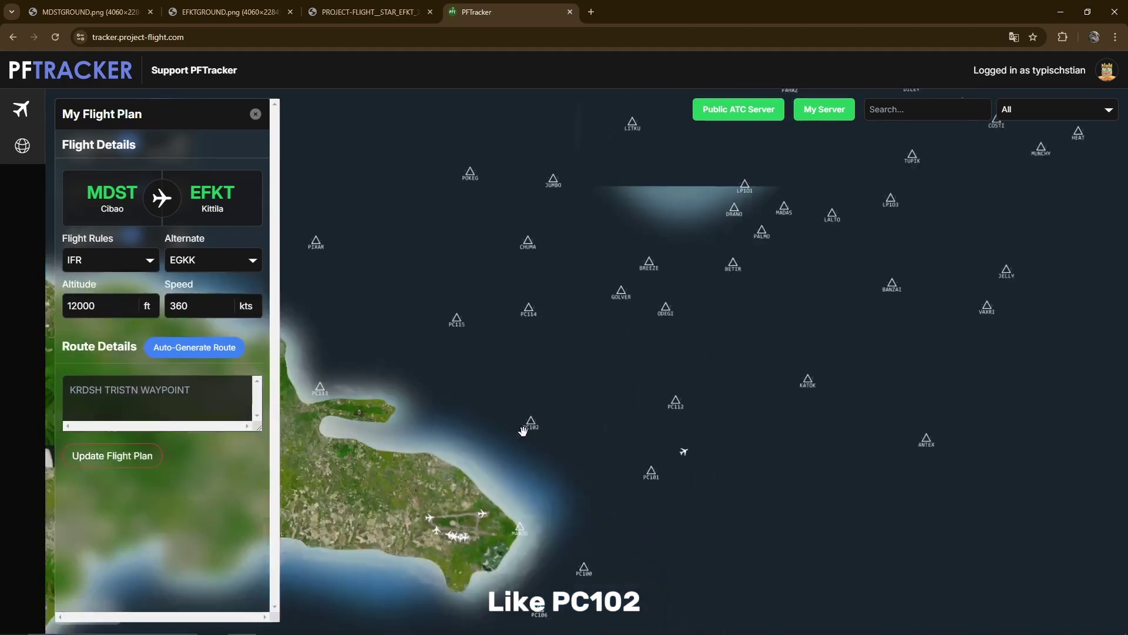
pyautogui.click(213, 407)
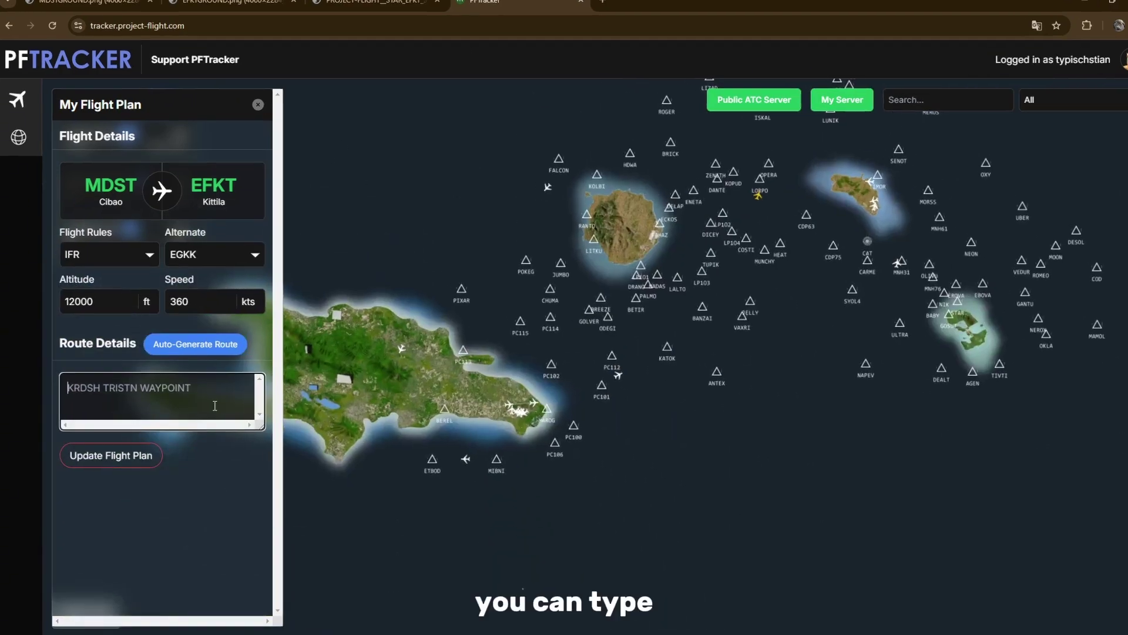
pyautogui.write('PC113')
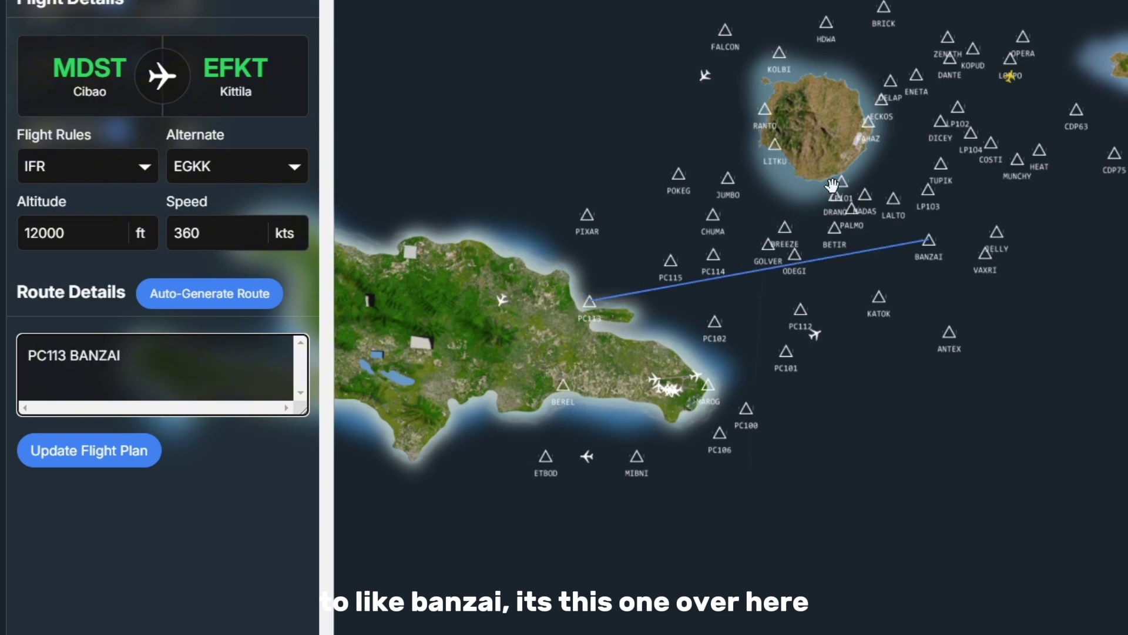
pyautogui.write(' BANZAI')
pyautogui.scroll(3, 944, 235)
pyautogui.scroll(-4, 915, 360)
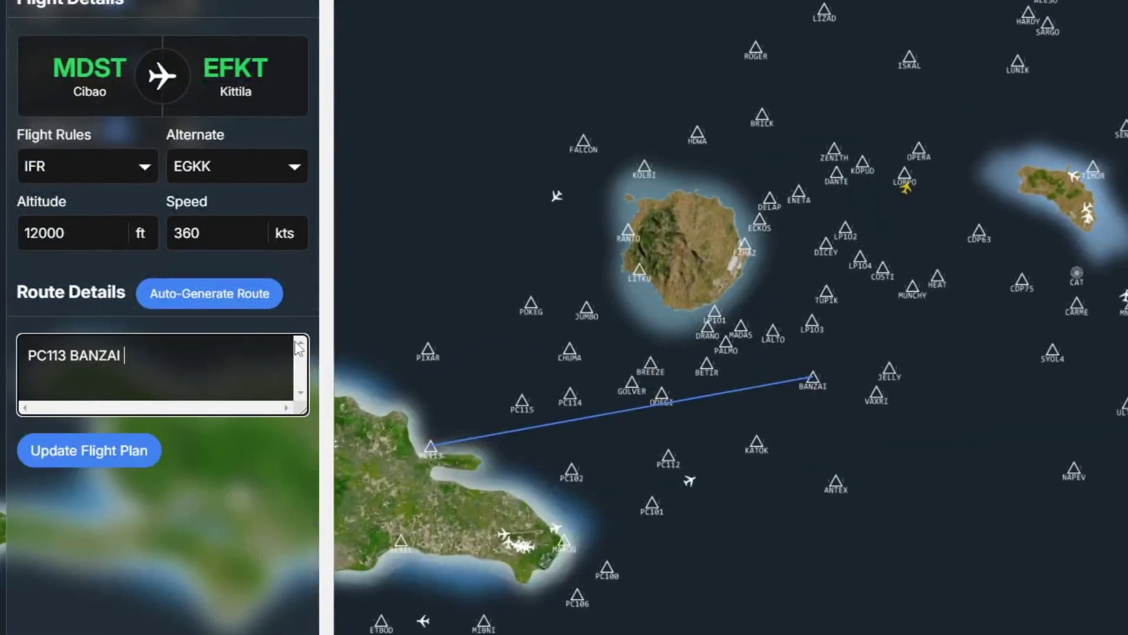
pyautogui.write('CDP63')
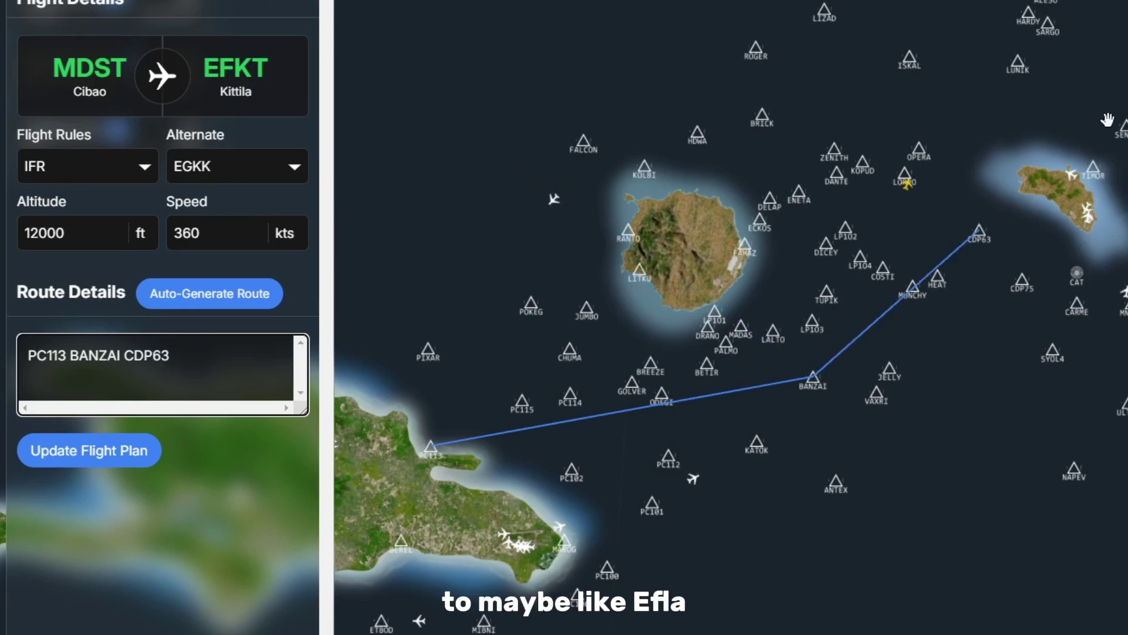
pyautogui.moveTo(1107, 119); pyautogui.dragTo(918, 410)
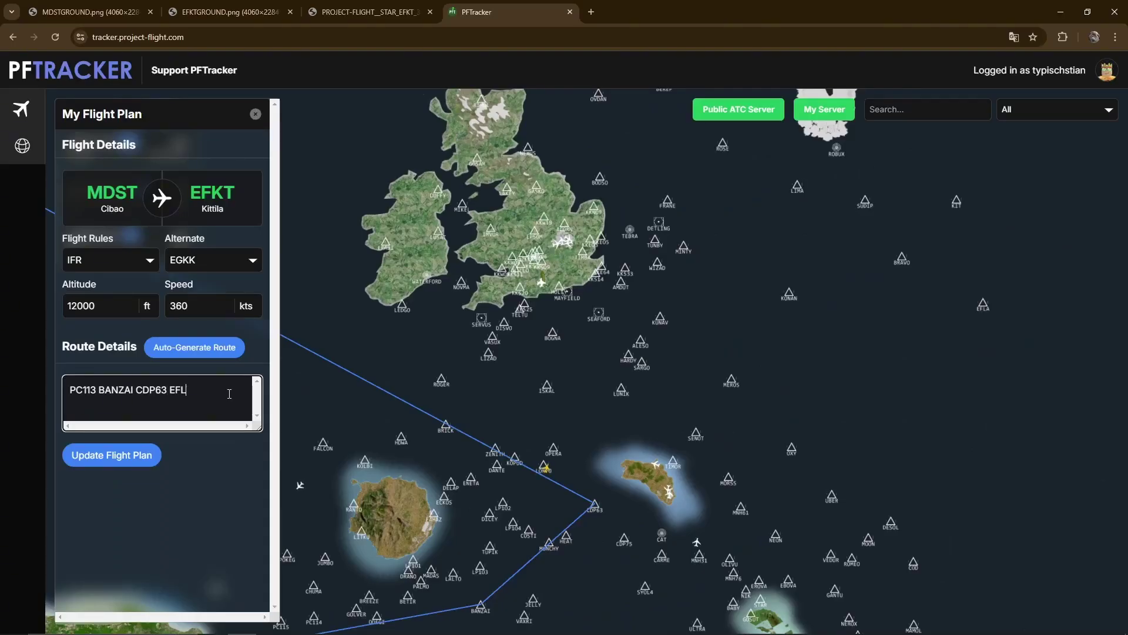
pyautogui.moveTo(748, 412); pyautogui.dragTo(634, 410)
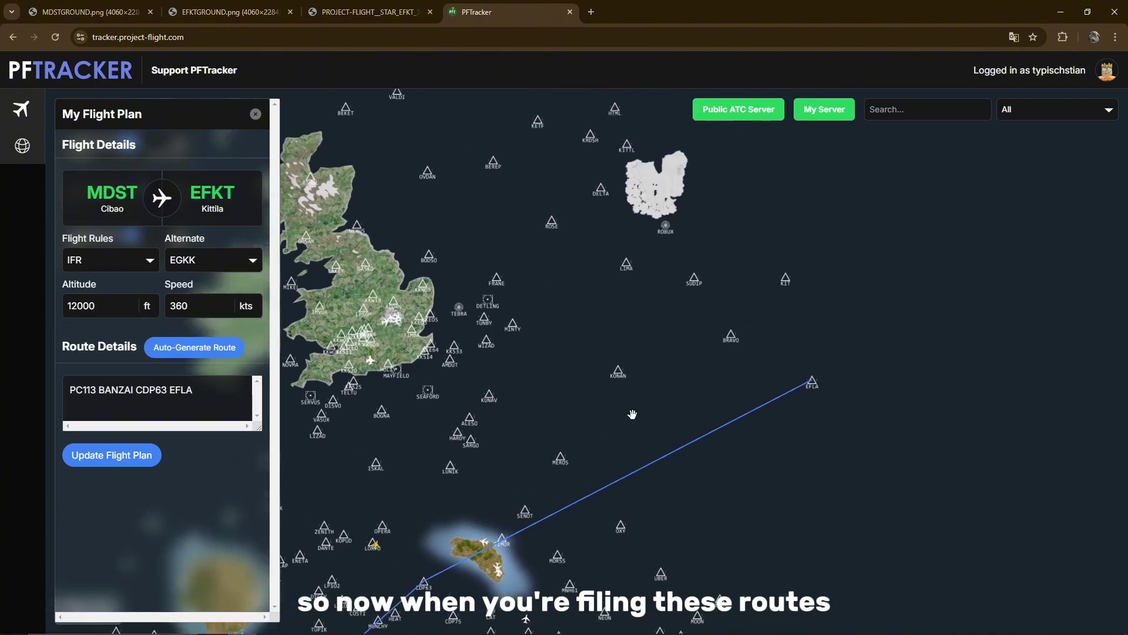
pyautogui.scroll(3, 750, 280)
pyautogui.scroll(-3, 816, 364)
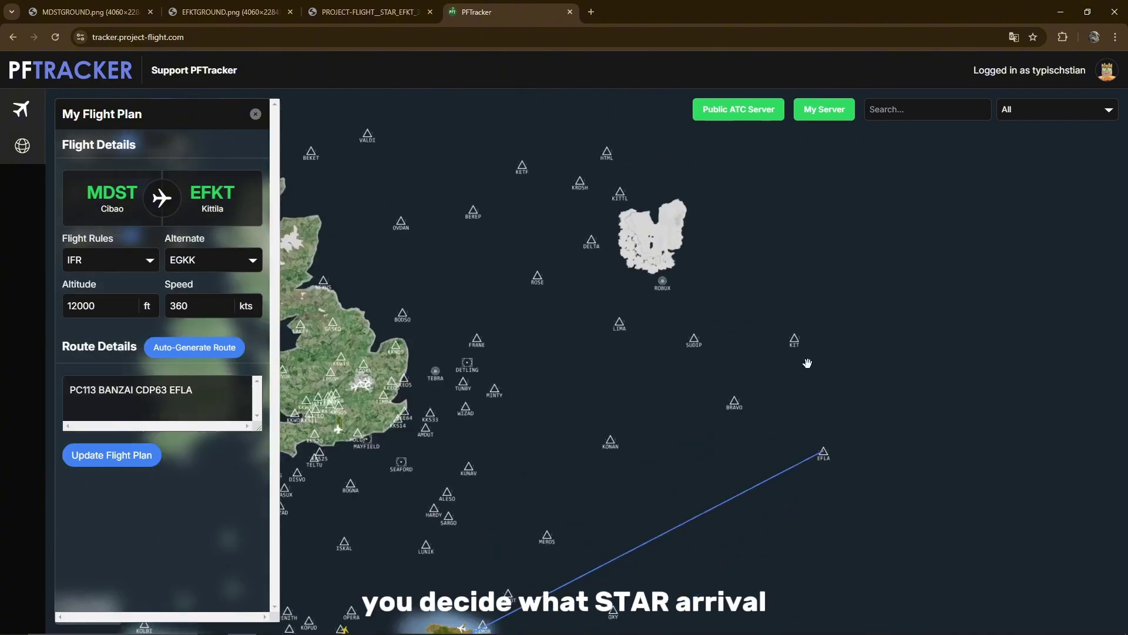
# Step: Compare the EFKT arrival and ground charts with the map to find waypoints beyond EFLA
pyautogui.click(368, 12)
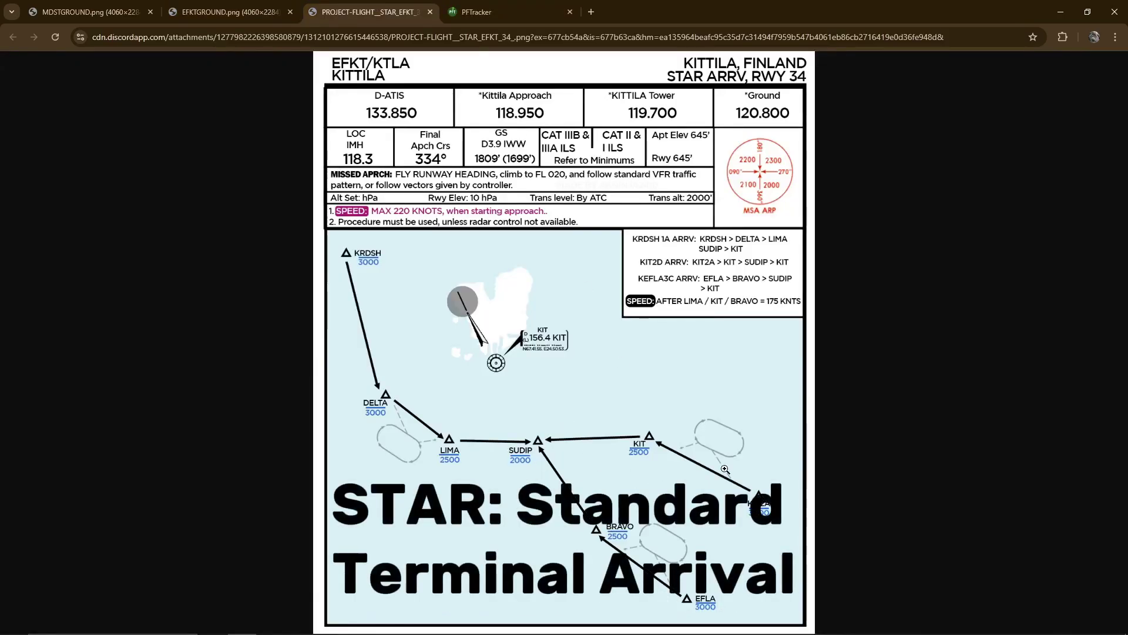
pyautogui.click(476, 11)
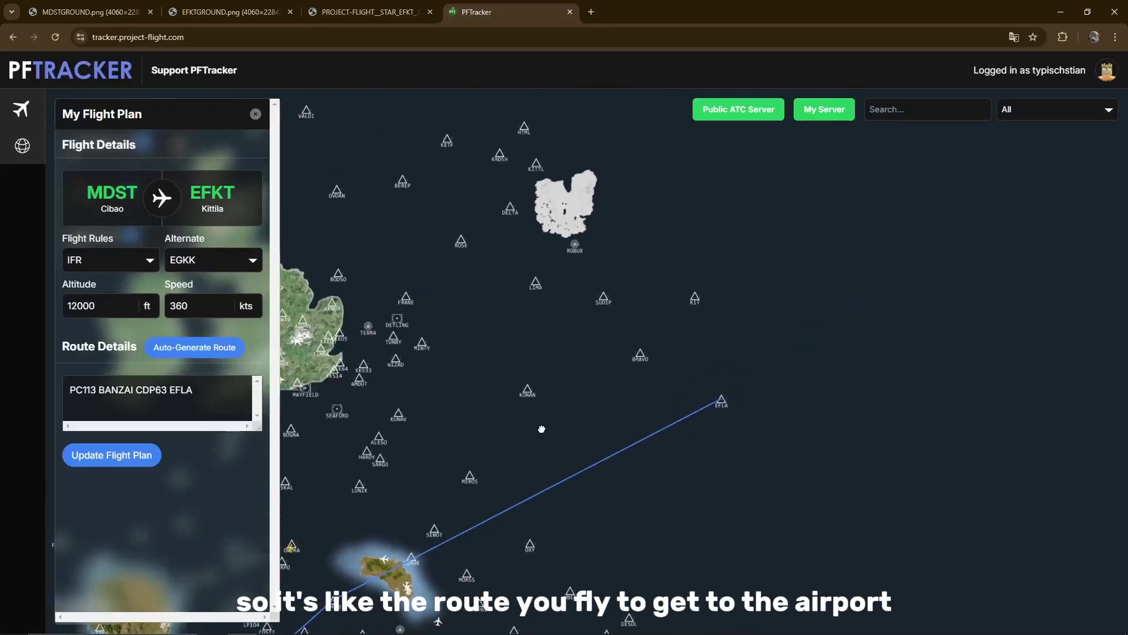
pyautogui.scroll(3, 564, 176)
pyautogui.scroll(-5, 541, 223)
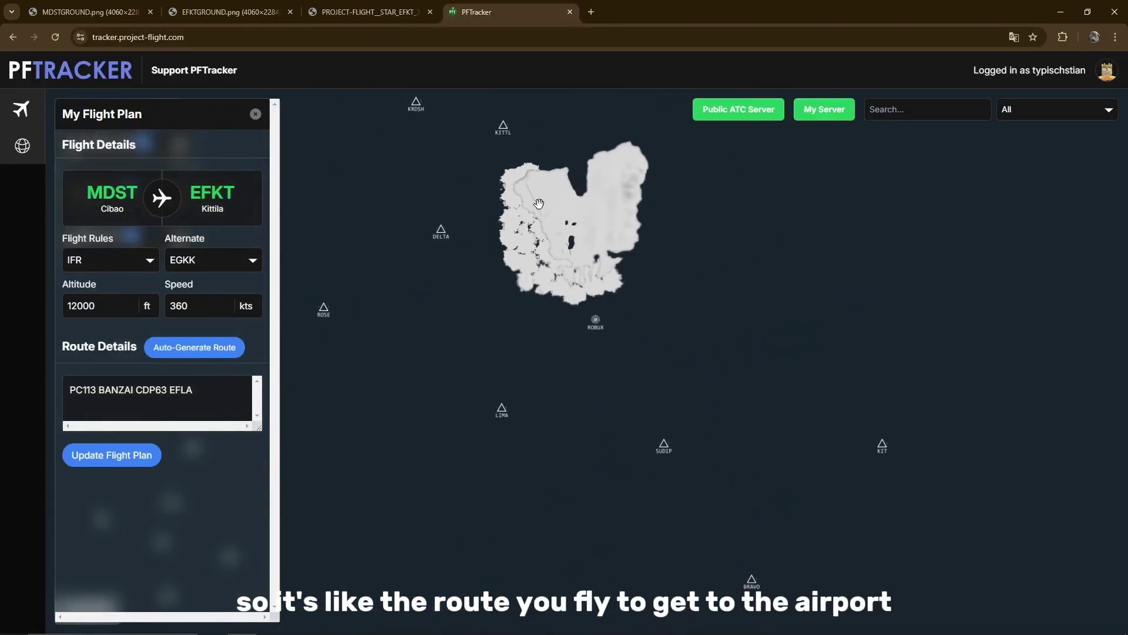
pyautogui.moveTo(695, 383); pyautogui.dragTo(822, 309)
pyautogui.click(410, 7)
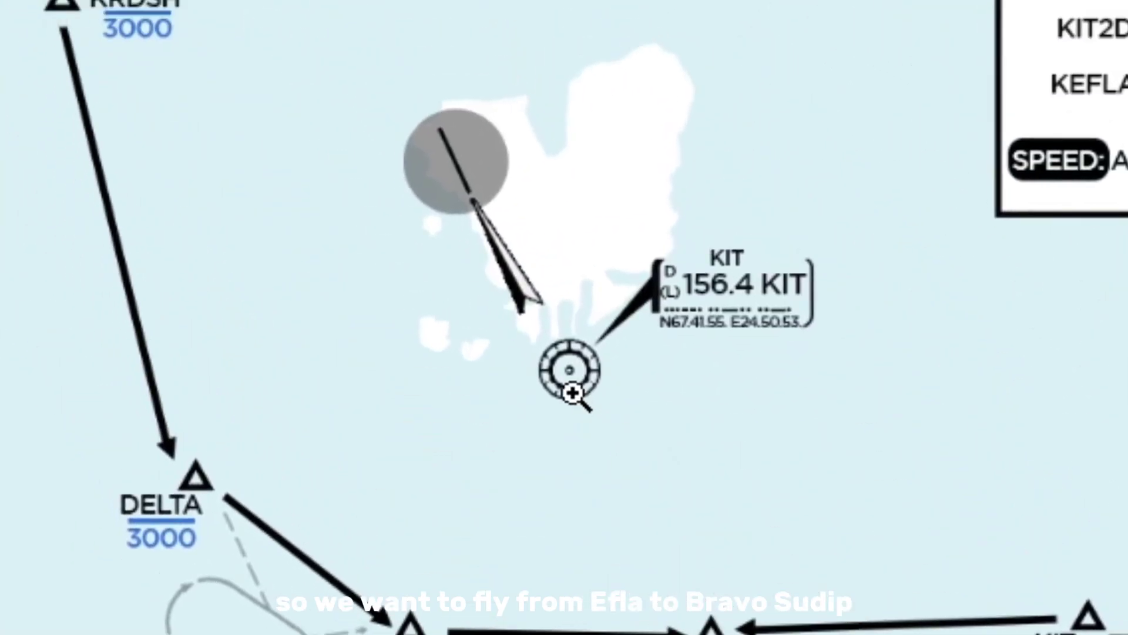
pyautogui.click(477, 11)
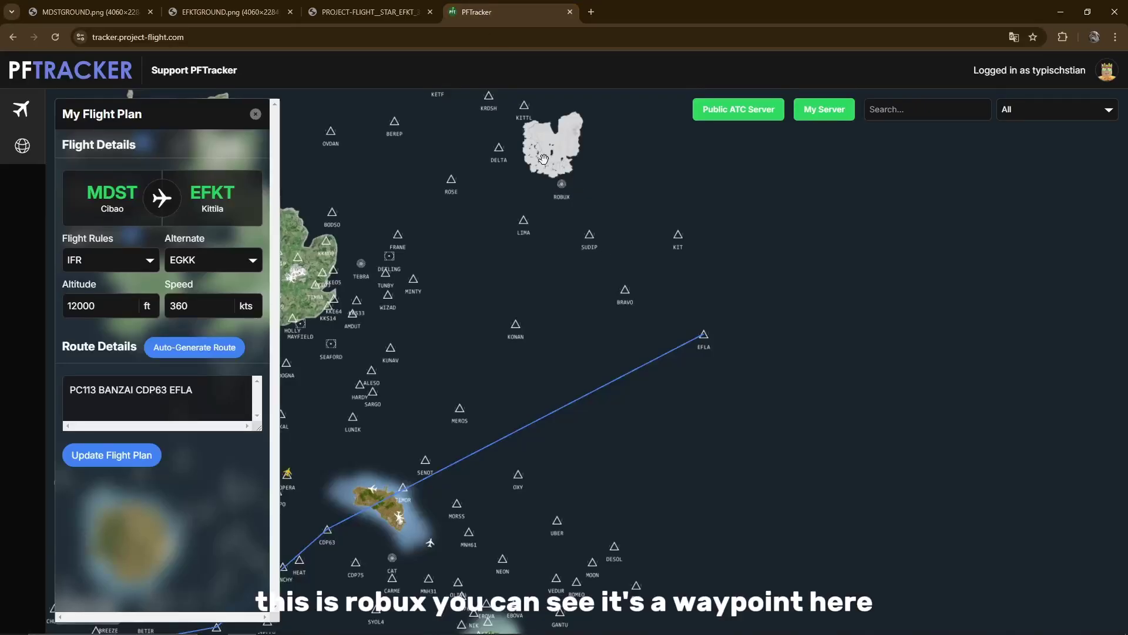
pyautogui.scroll(5, 544, 159)
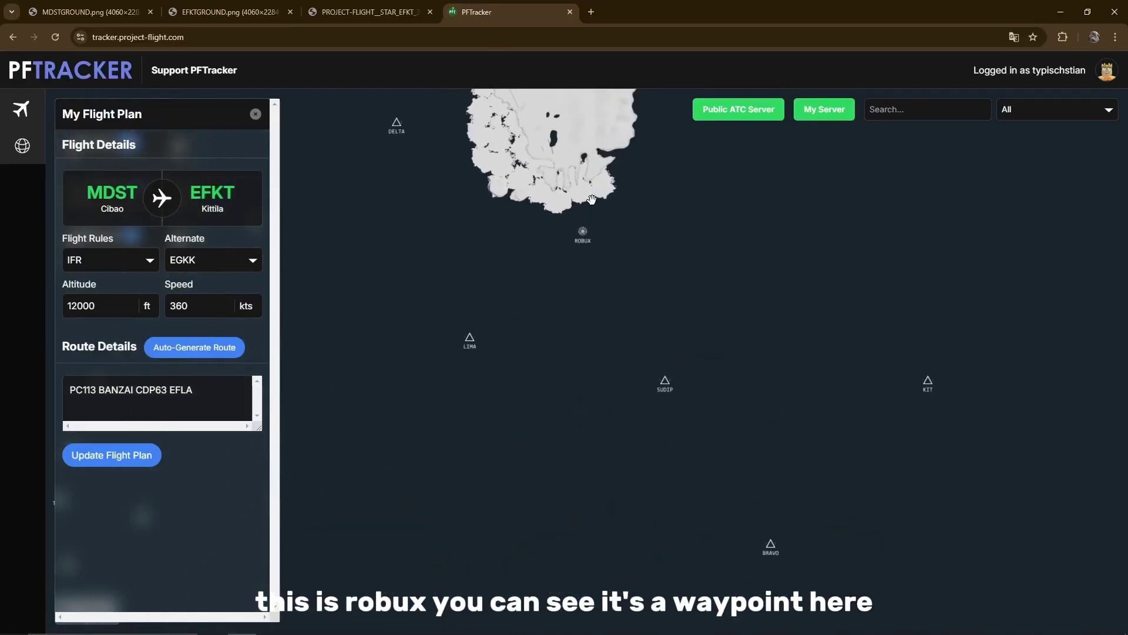
pyautogui.click(253, 8)
pyautogui.click(349, 7)
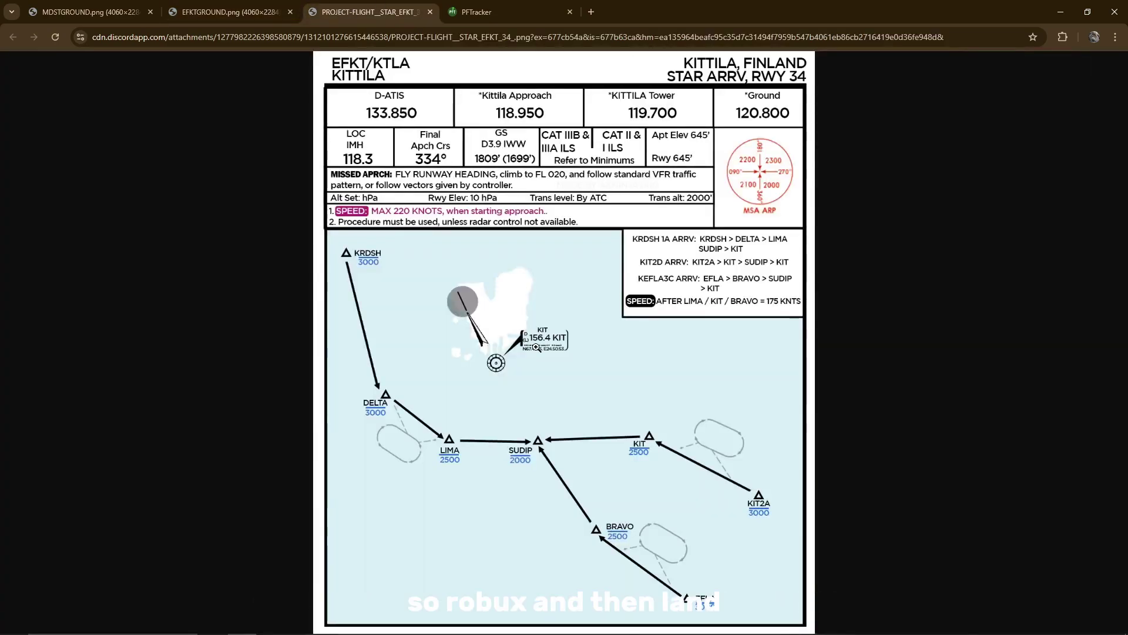
pyautogui.scroll(-5, 634, 378)
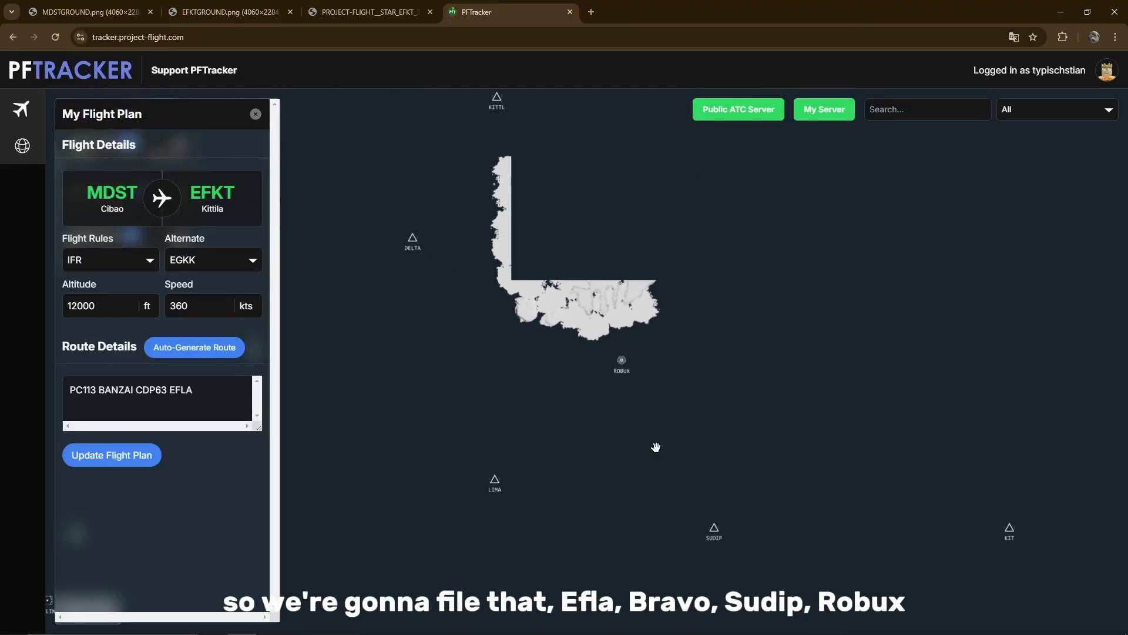
# Step: Append BRAVO SUDIP ROBUX after EFLA in the route
pyautogui.click(240, 385)
pyautogui.write('B')
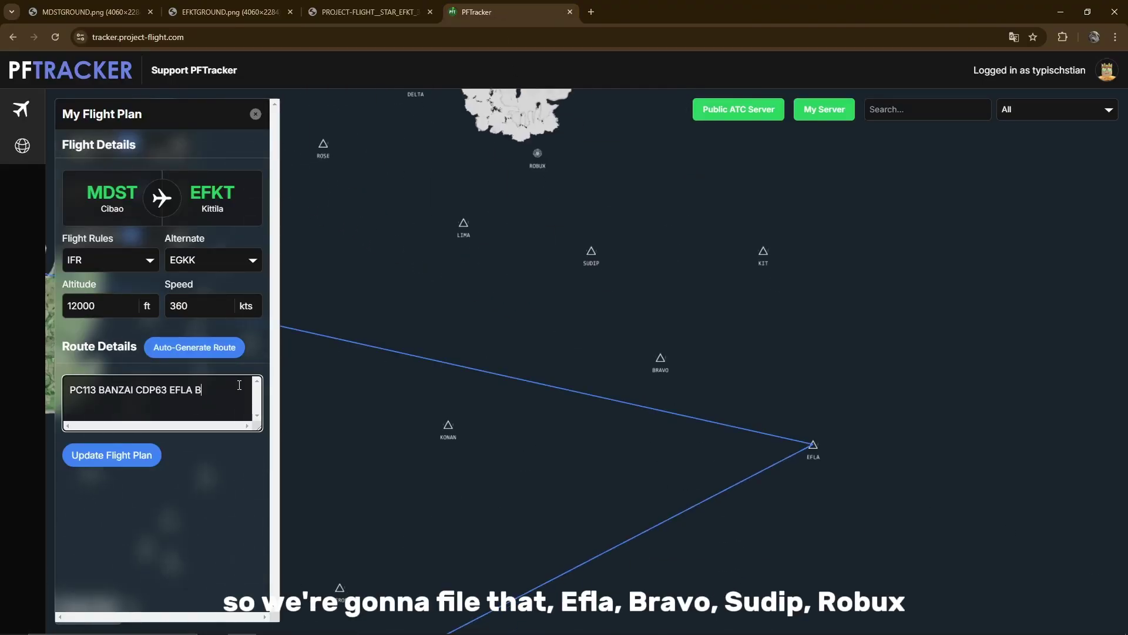
pyautogui.write('RAVO SUDIP ROBUX')
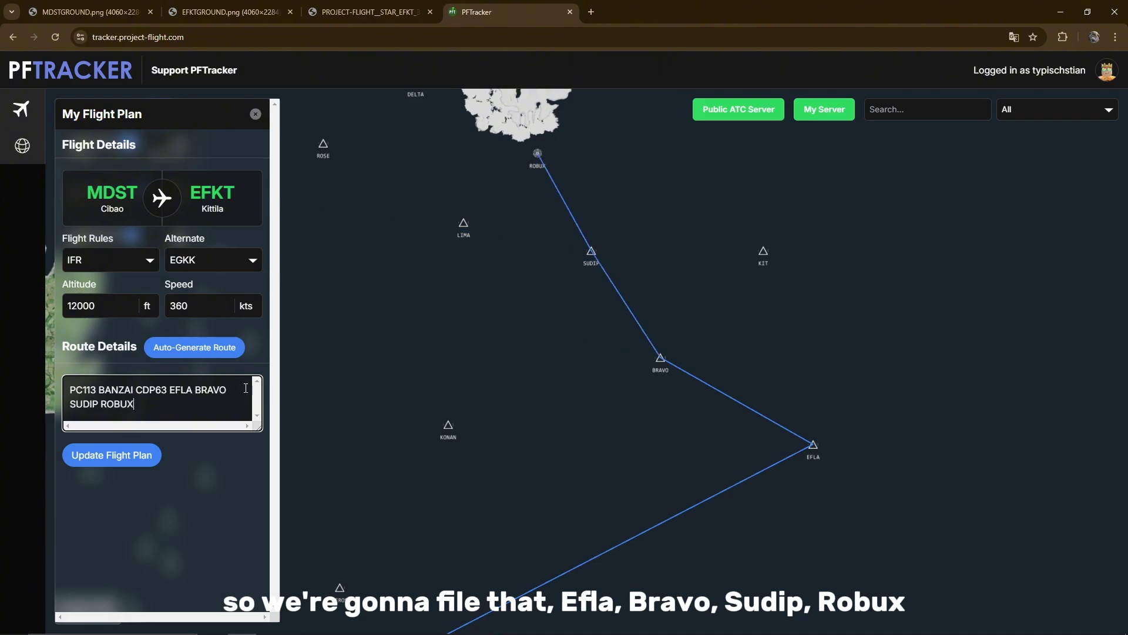
pyautogui.scroll(-5, 537, 358)
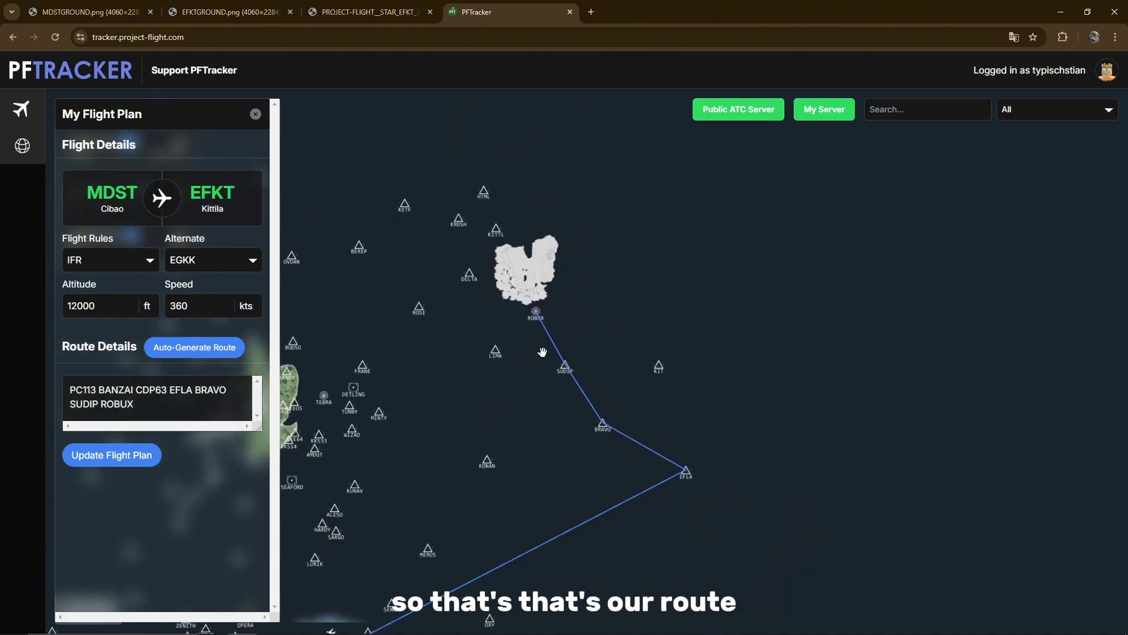
# Step: Replace 'CDP63 EFLA BRAVO SUDIP ROBUX' with 'NEON EFLA BRAVO SUDIP ROBUX' in the route
pyautogui.moveTo(536, 376); pyautogui.dragTo(535, 348)
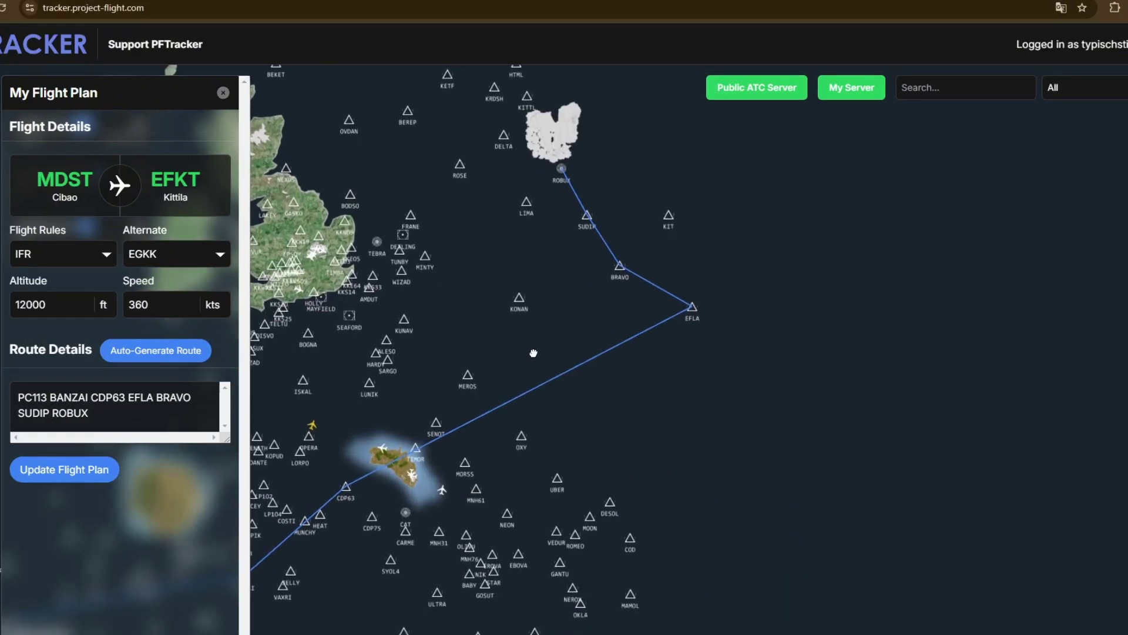
pyautogui.moveTo(133, 404); pyautogui.dragTo(95, 390)
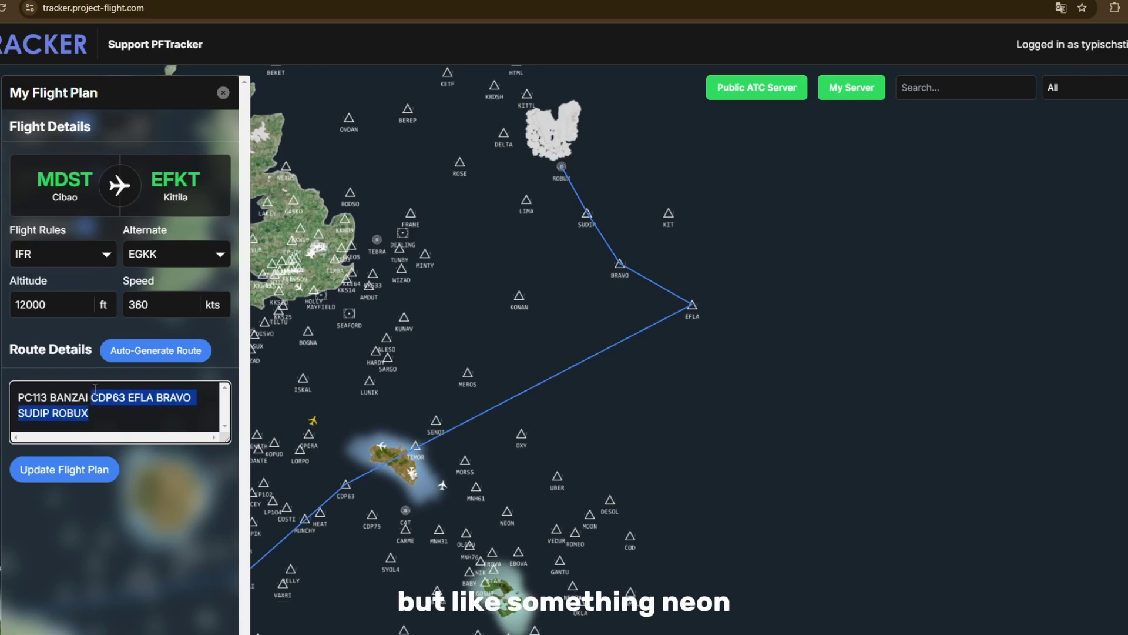
pyautogui.press('BackSpace')
pyautogui.write('NEON')
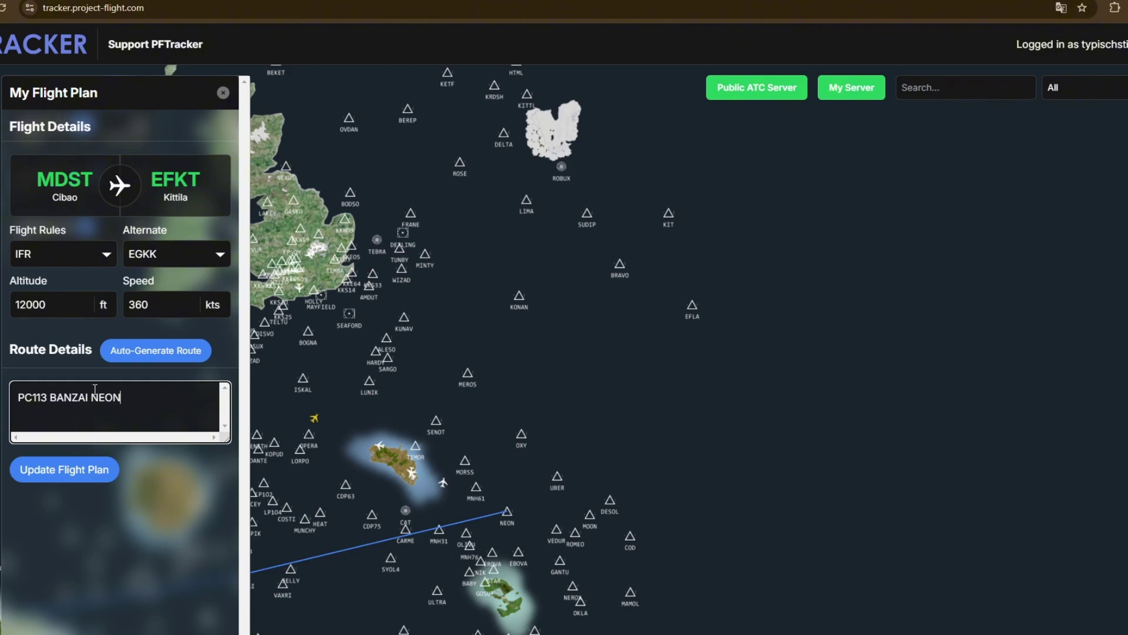
pyautogui.write(' EFLA BRAVO SUDI')
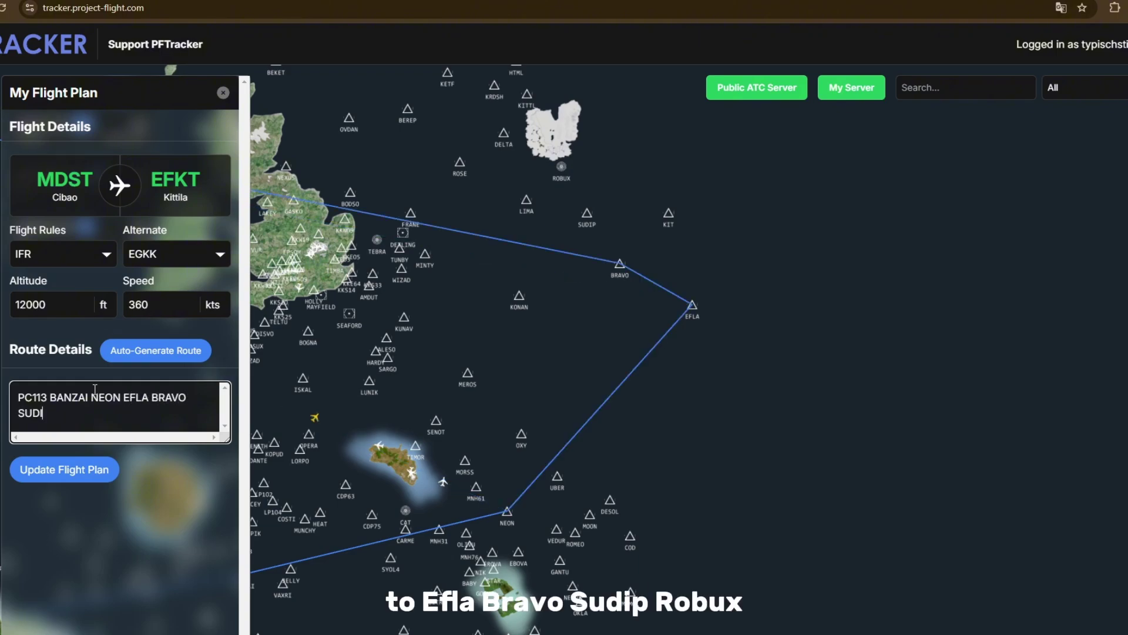
pyautogui.write('P ROBUX')
# Step: Pan and zoom the map to check the new route from PC113 through NEON to ROBUX
pyautogui.moveTo(372, 499); pyautogui.dragTo(473, 421)
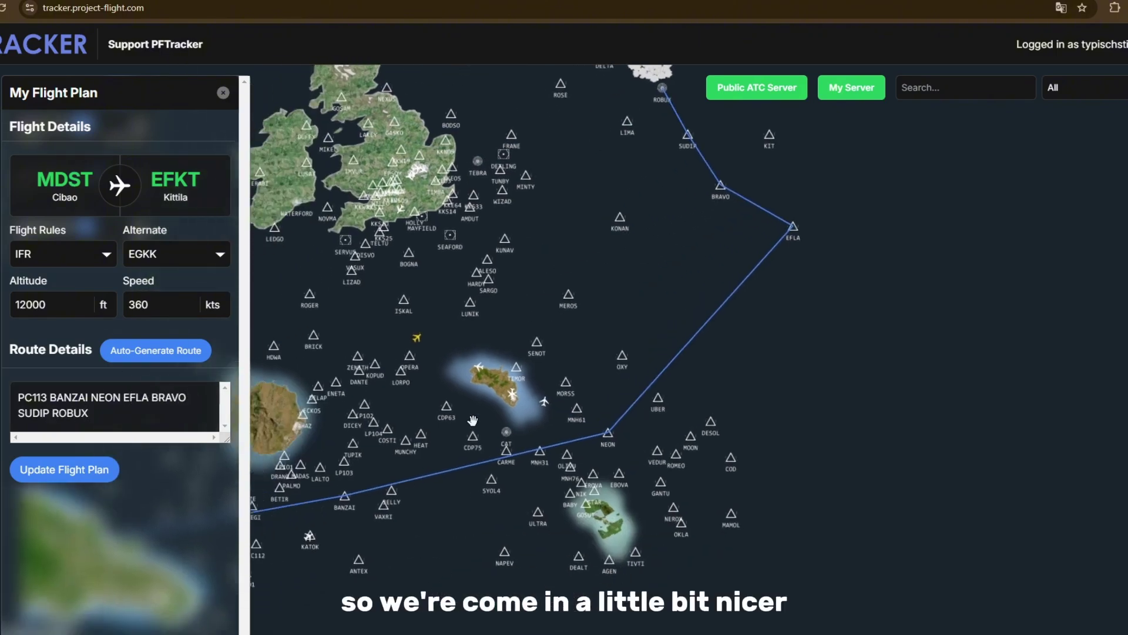
pyautogui.moveTo(434, 557); pyautogui.dragTo(713, 399)
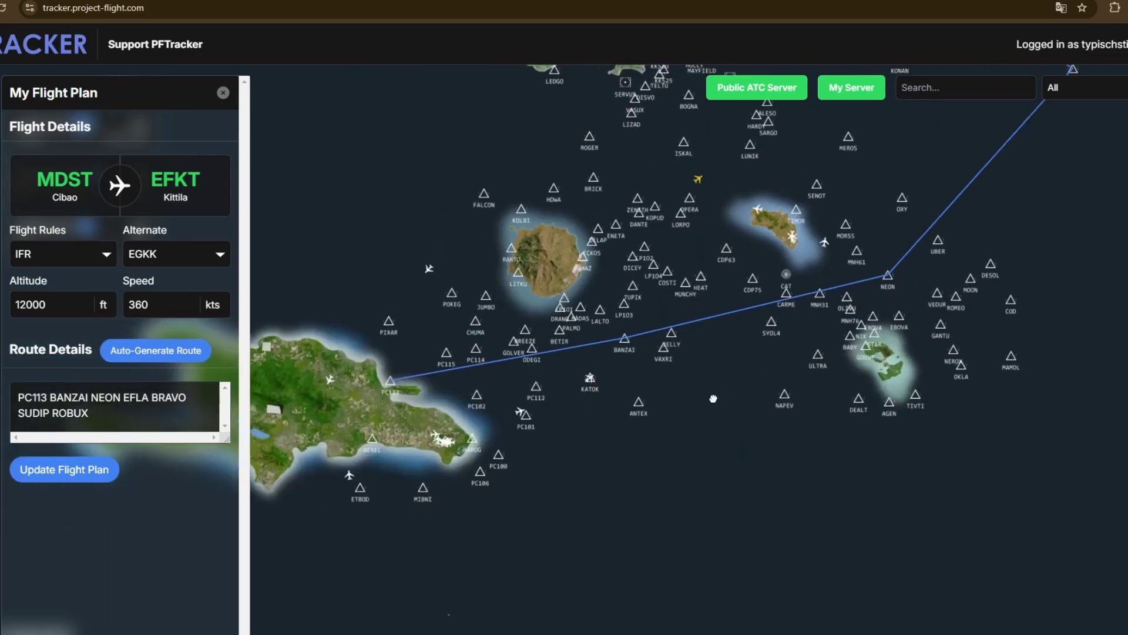
pyautogui.scroll(2, 375, 373)
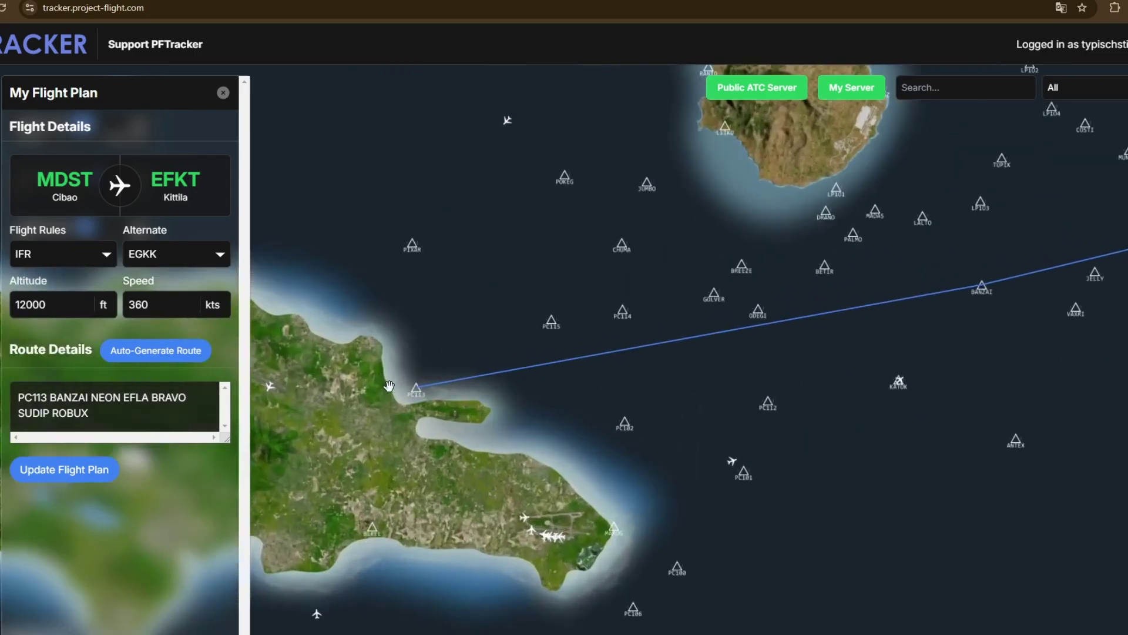
pyautogui.scroll(-2, 382, 406)
pyautogui.scroll(2, 391, 436)
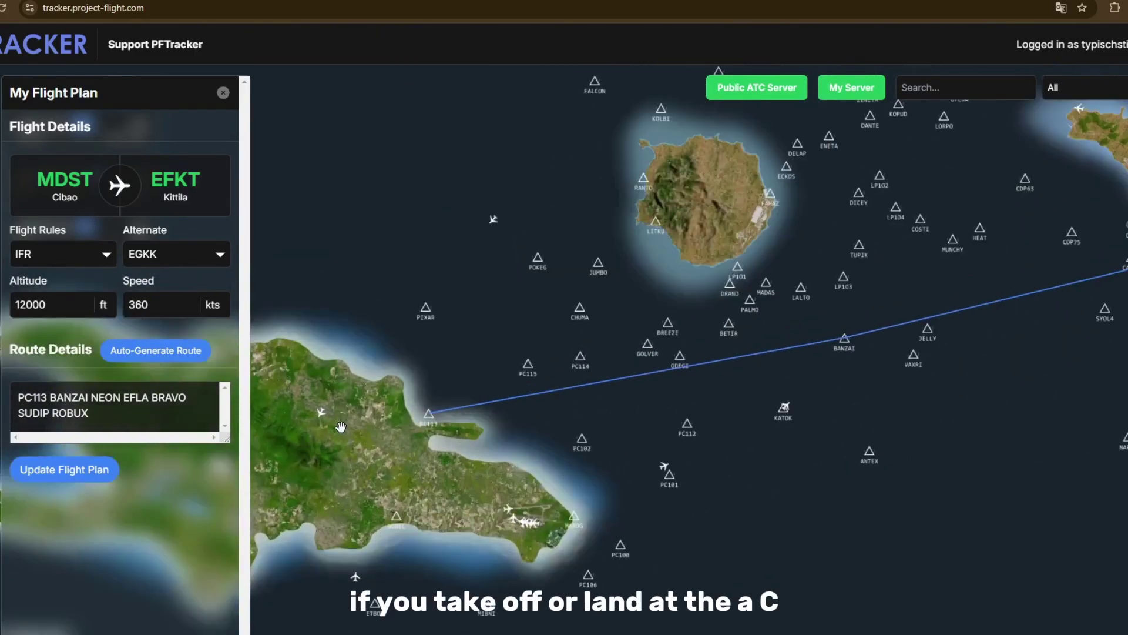
pyautogui.scroll(-4, 468, 391)
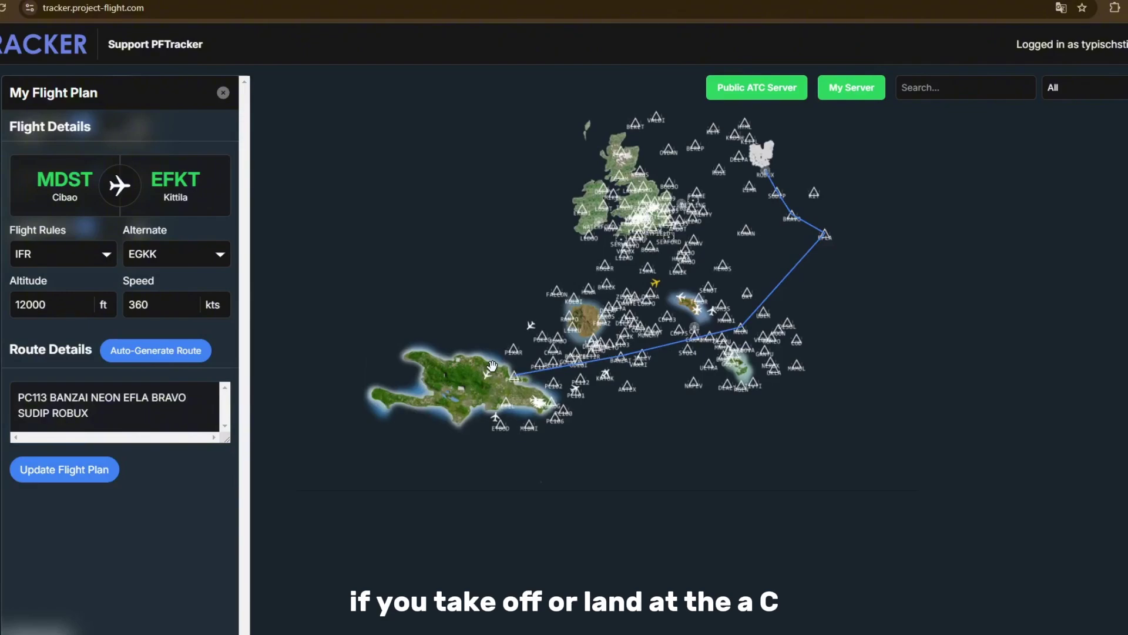
pyautogui.scroll(2, 492, 365)
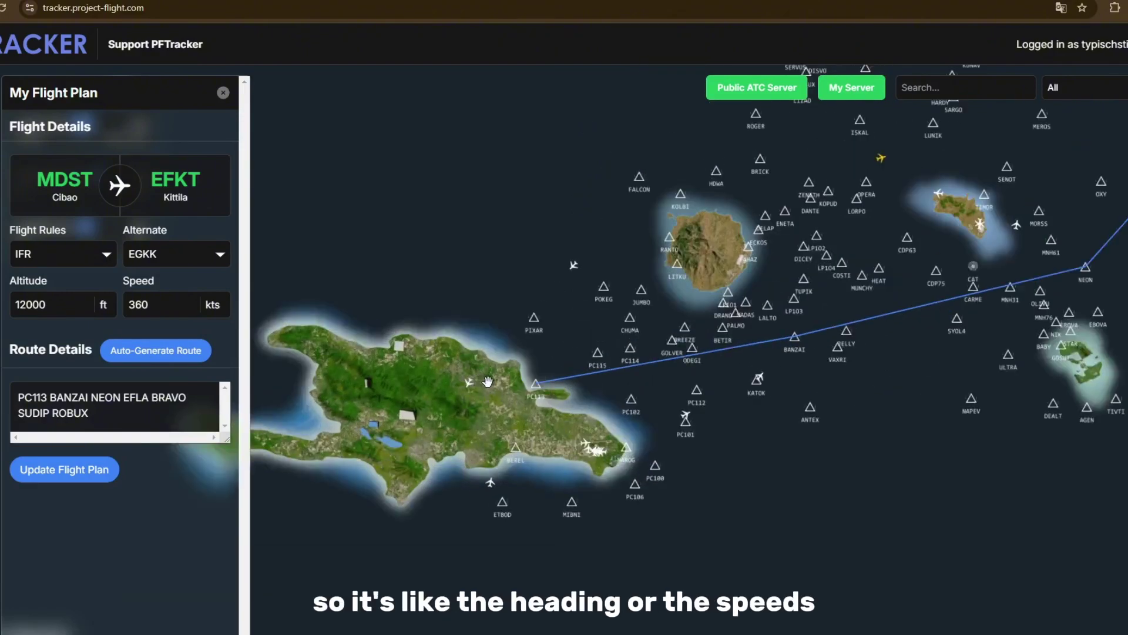
pyautogui.scroll(2, 484, 382)
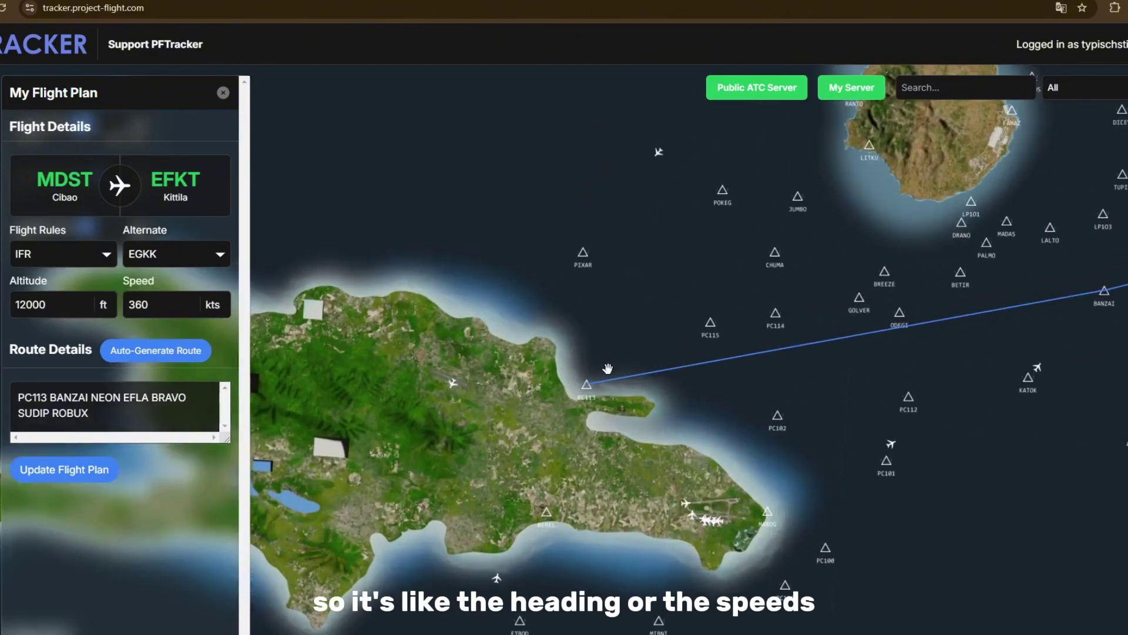
pyautogui.scroll(-2, 550, 404)
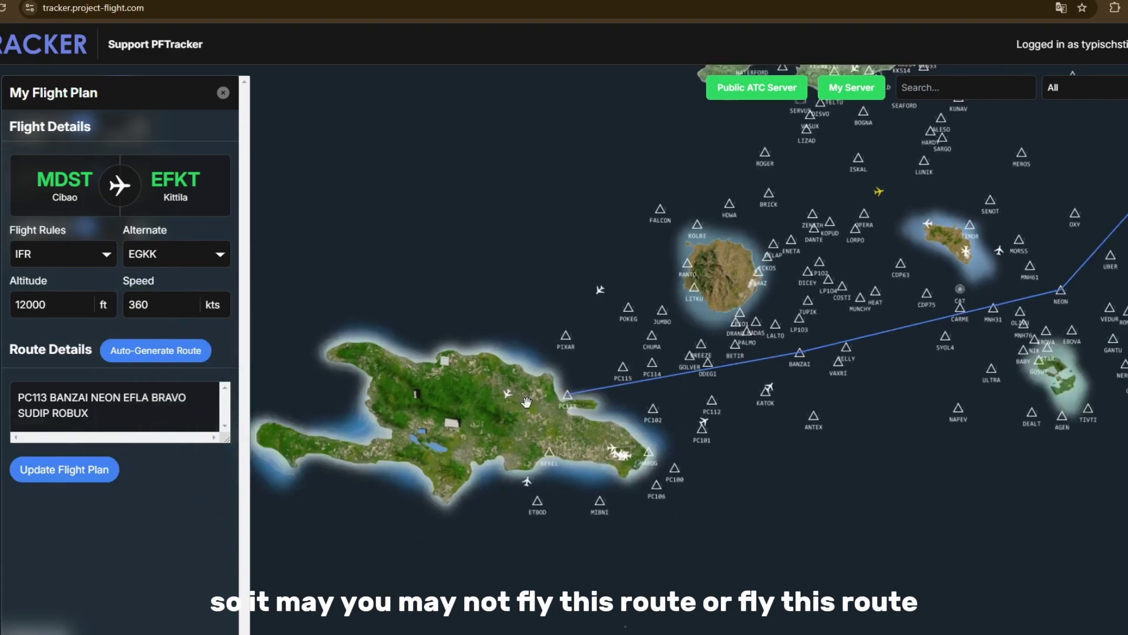
pyautogui.scroll(-3, 676, 375)
pyautogui.scroll(2, 428, 251)
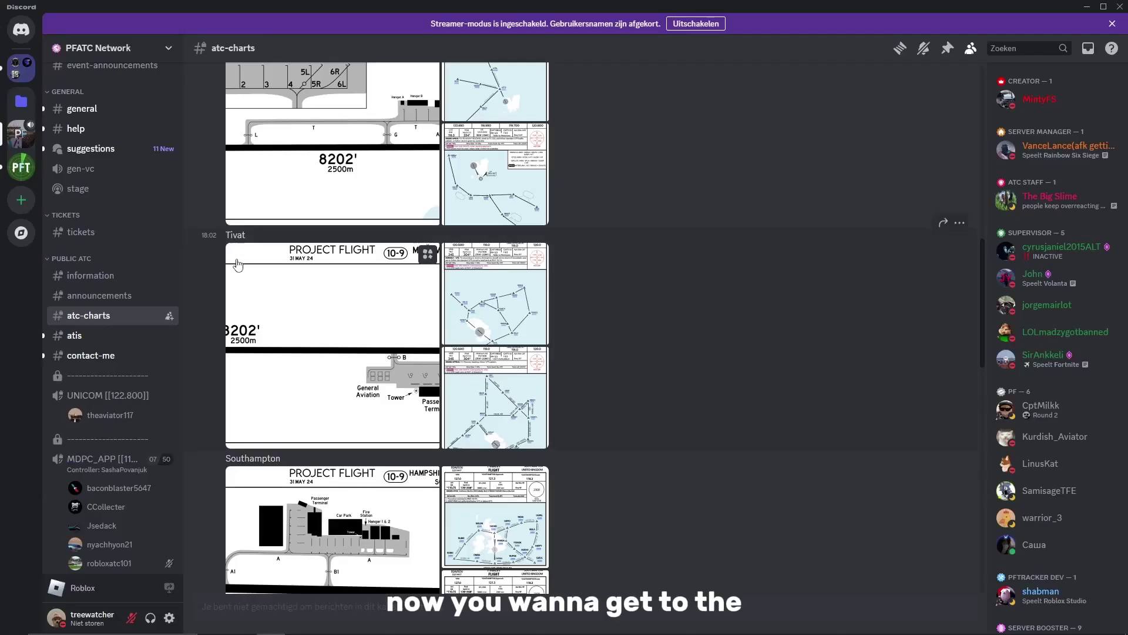
pyautogui.scroll(-10, 117, 245)
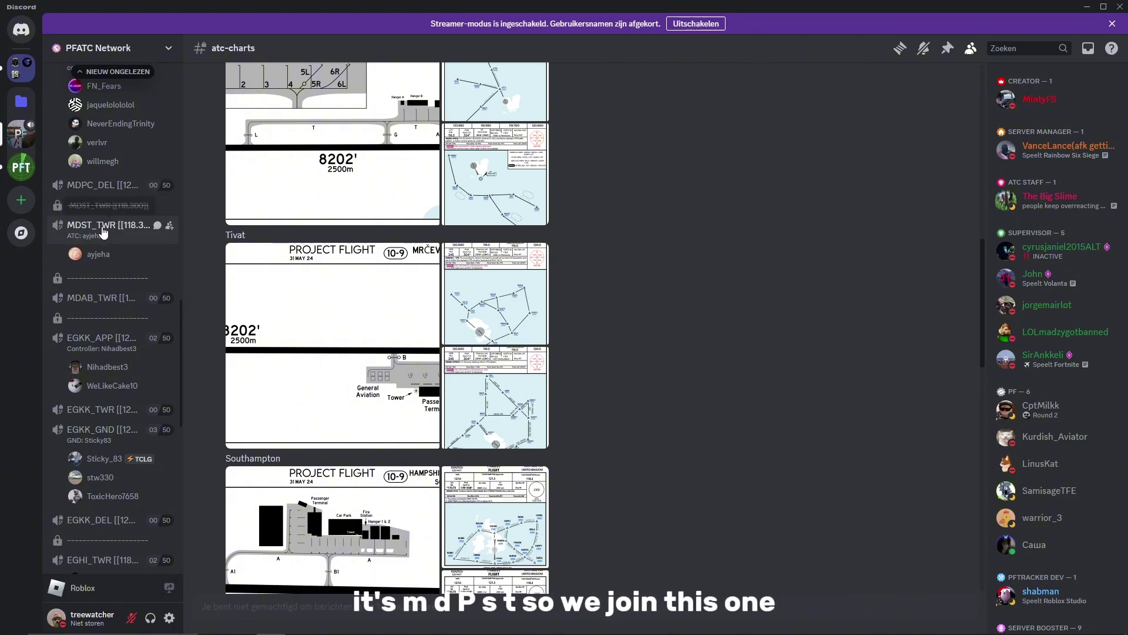
# Step: Join the MDST_TWR voice channel, open its text chat, and select the Dyno flight plan template
pyautogui.click(119, 235)
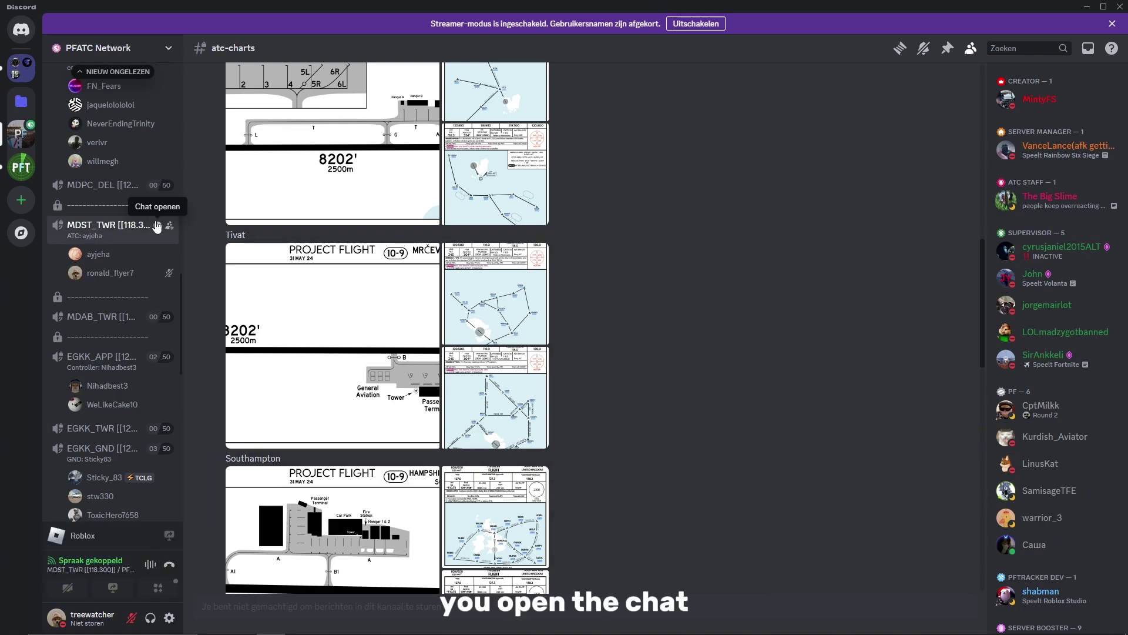
pyautogui.click(157, 225)
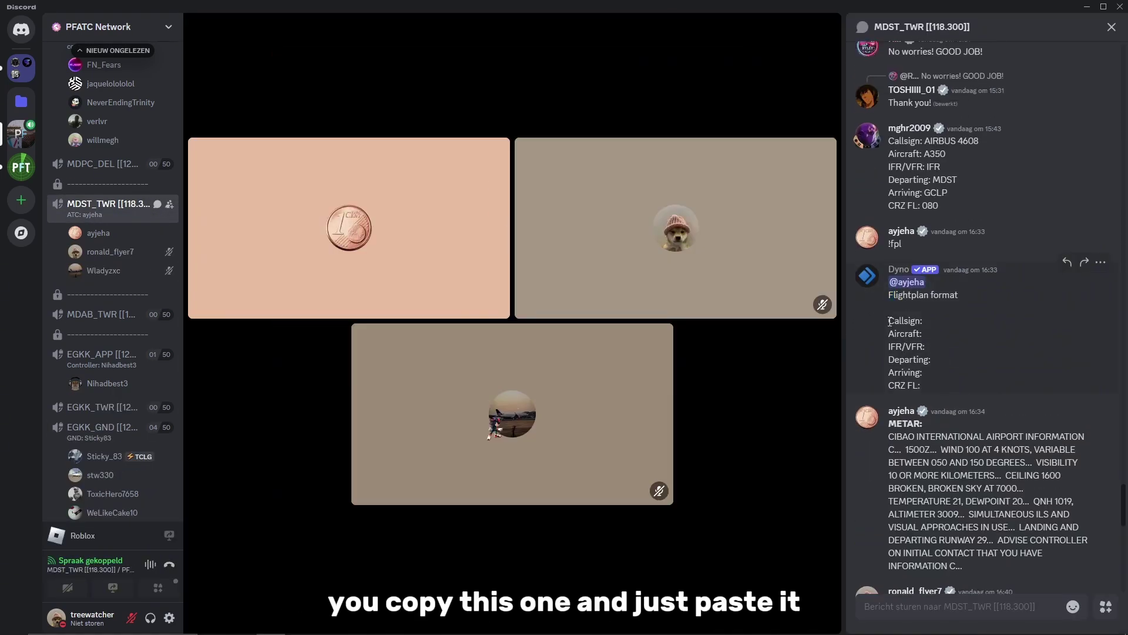
pyautogui.moveTo(890, 321); pyautogui.dragTo(922, 386)
# Step: Paste the flight plan template into a new message and enter callsign KLM 5232 with aircraft B737
pyautogui.hotkey('ctrl', 'c')
pyautogui.hotkey('ctrl', 'v')
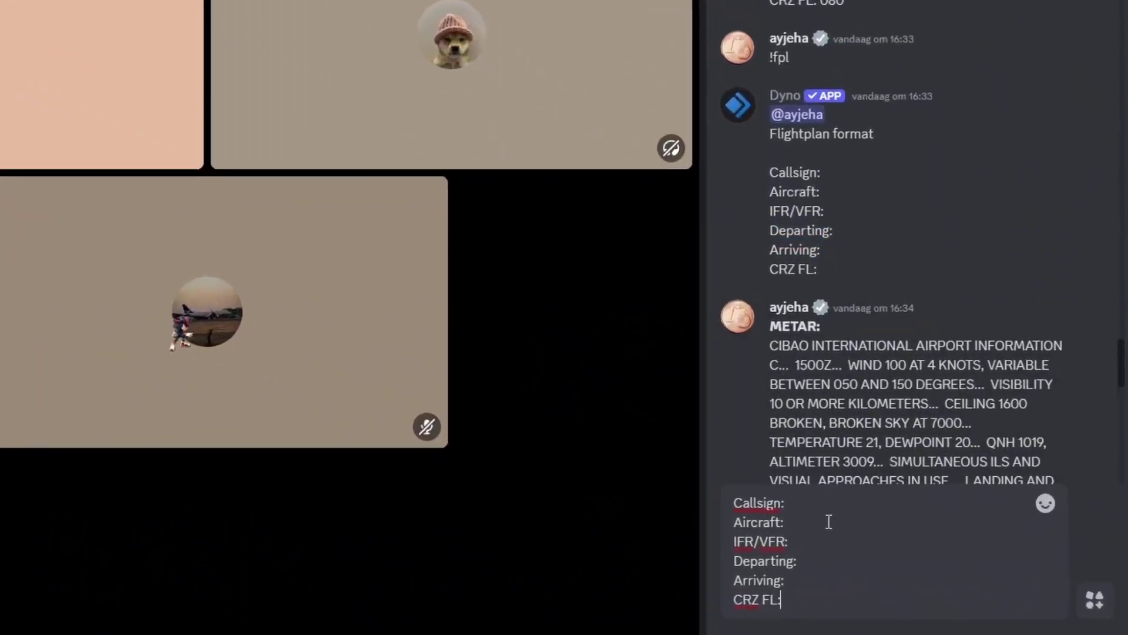
pyautogui.click(917, 542)
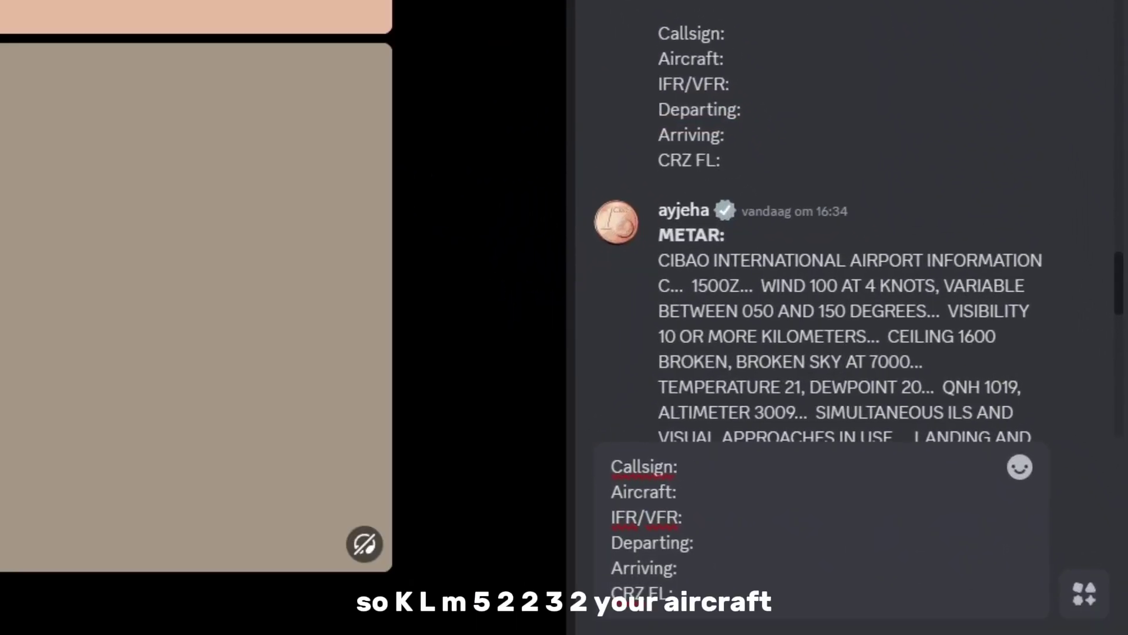
pyautogui.write('KLM 5232')
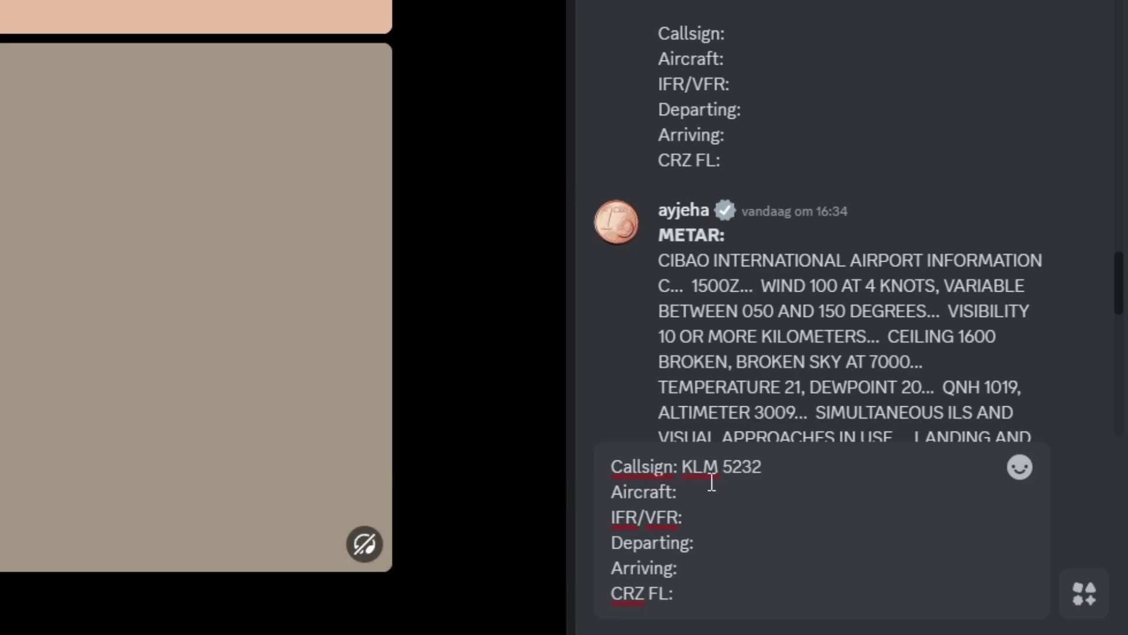
pyautogui.write('B737')
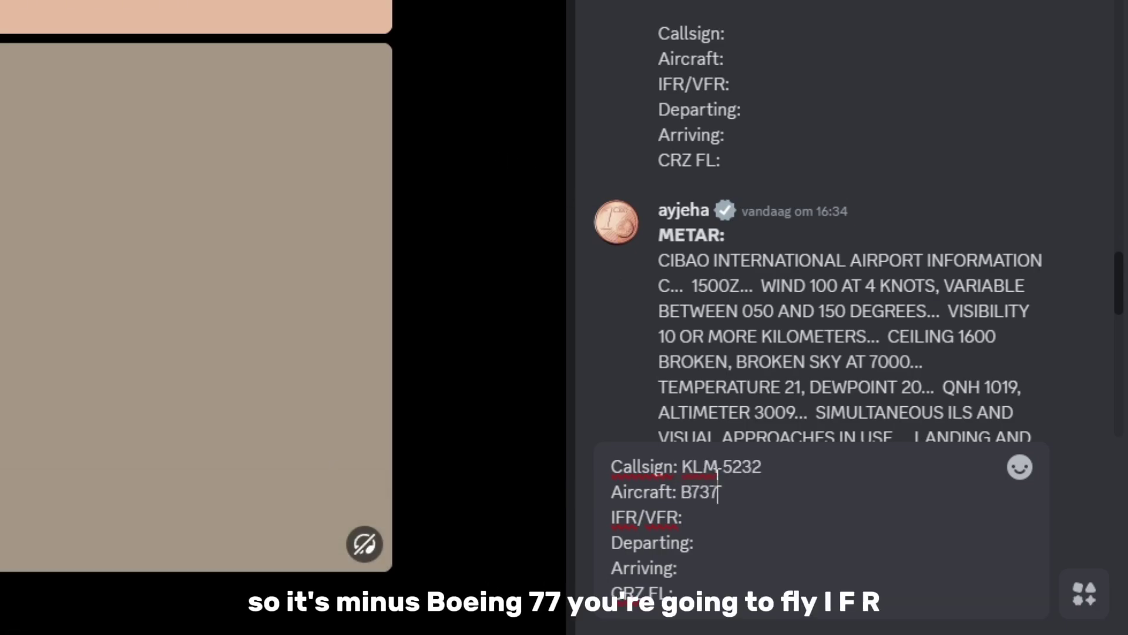
# Step: Fill in IFR as the flight rules, MDST as departure and EFKT as arrival
pyautogui.click(700, 518)
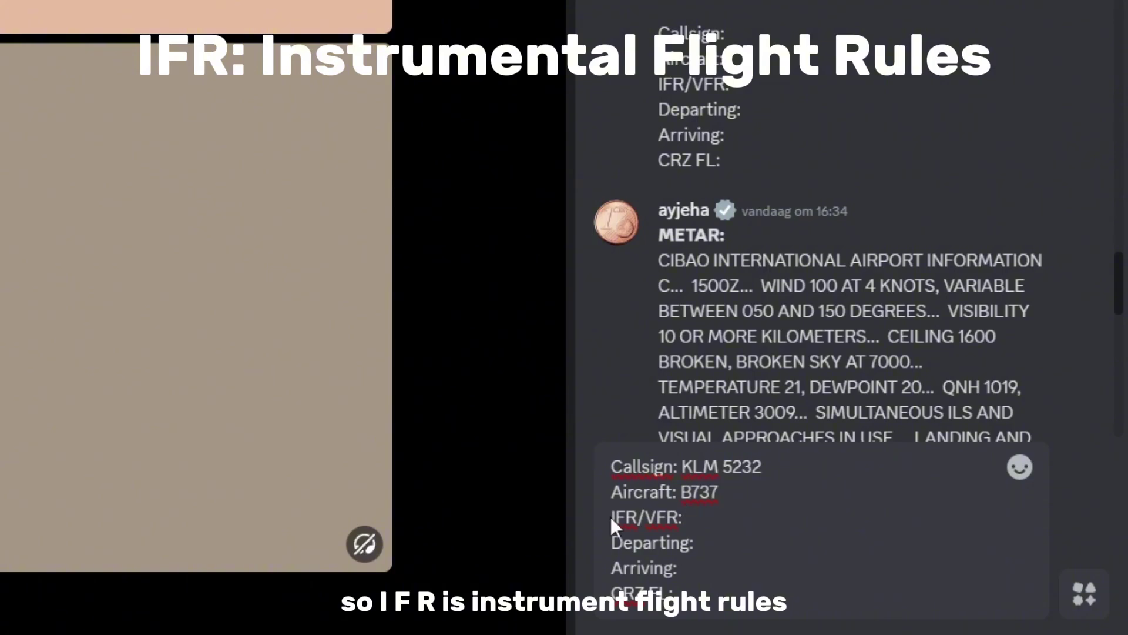
pyautogui.moveTo(612, 517); pyautogui.dragTo(639, 517)
pyautogui.click(640, 518)
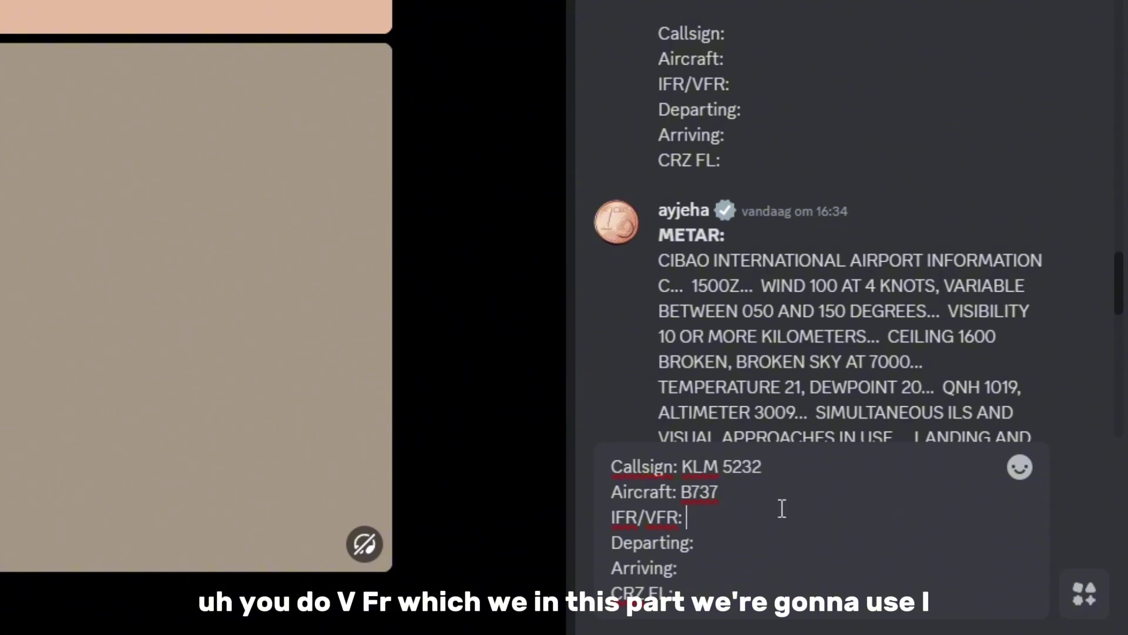
pyautogui.write('IFR')
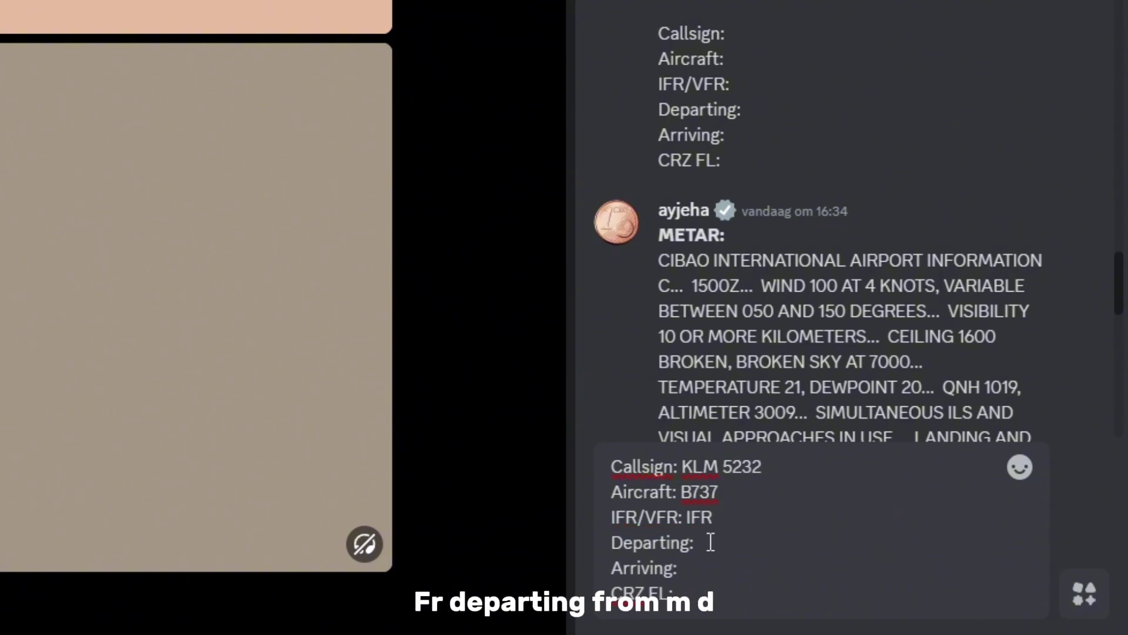
pyautogui.write('MDST')
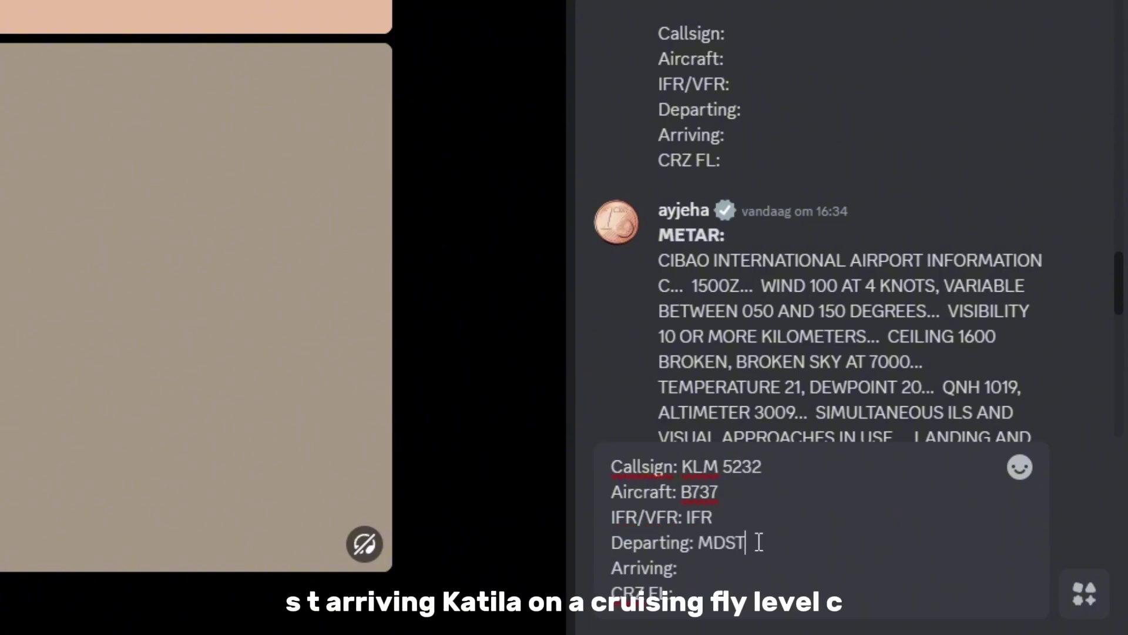
pyautogui.click(706, 561)
pyautogui.write('EFKT')
# Step: Set cruise flight level 120, post the plan, and select the posted message
pyautogui.click(776, 586)
pyautogui.doubleClick(629, 591)
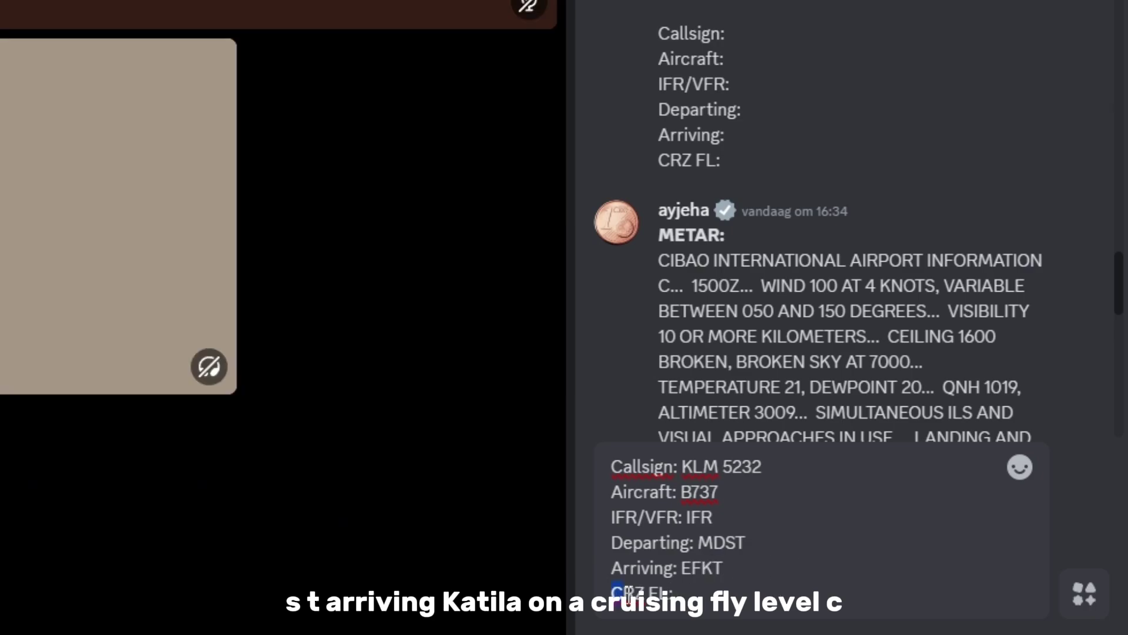
pyautogui.click(699, 589)
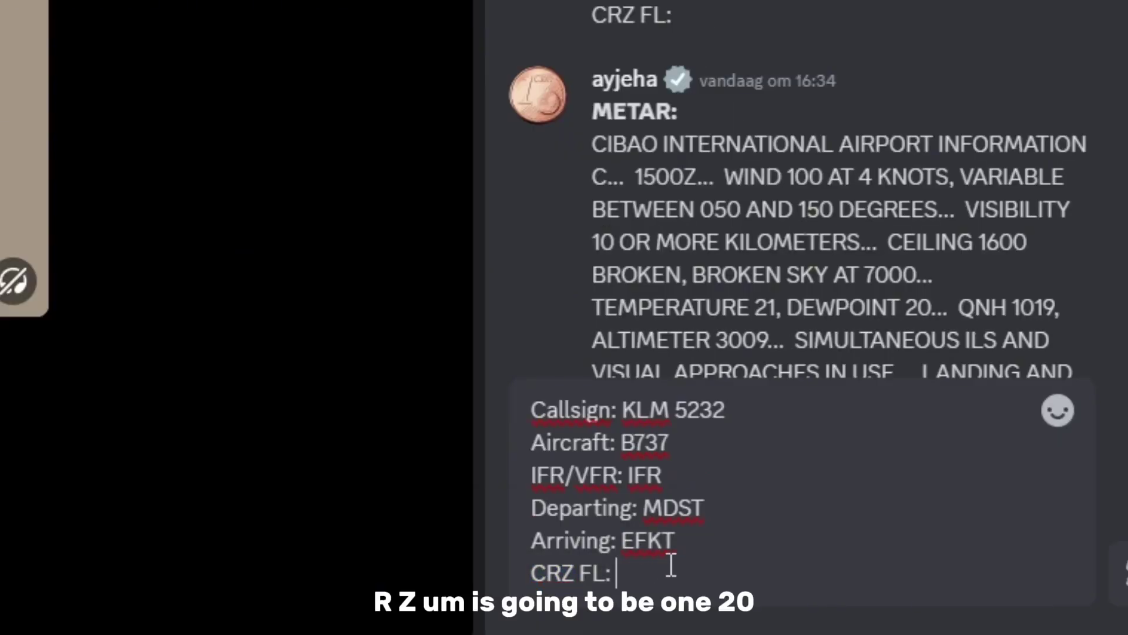
pyautogui.write('120')
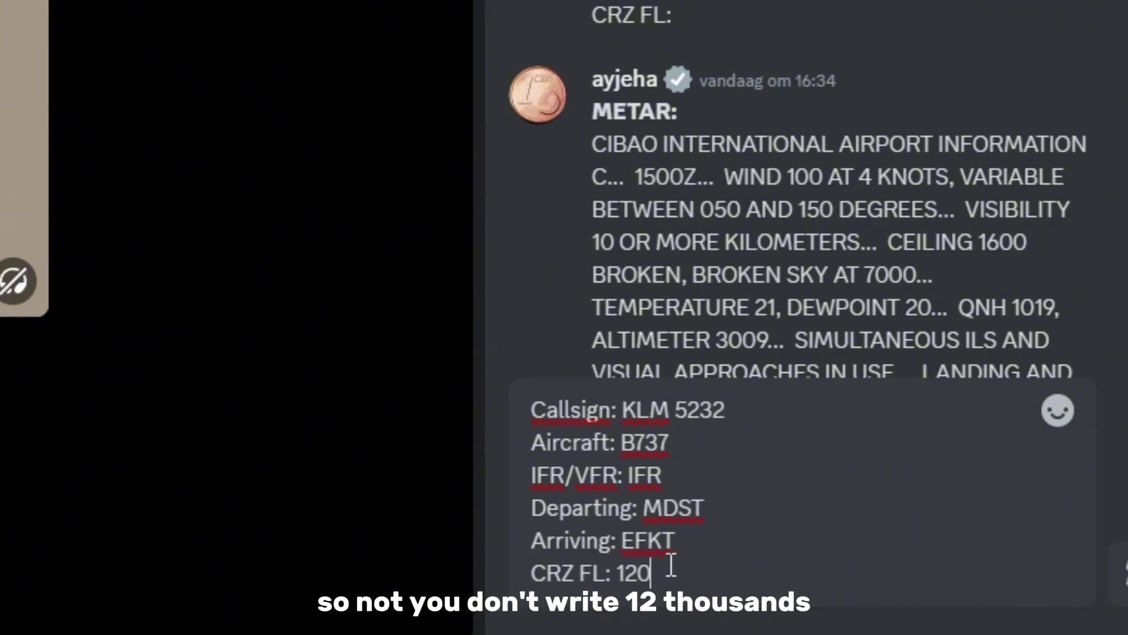
pyautogui.write('00')
pyautogui.press('BackSpace')
pyautogui.press('BackSpace')
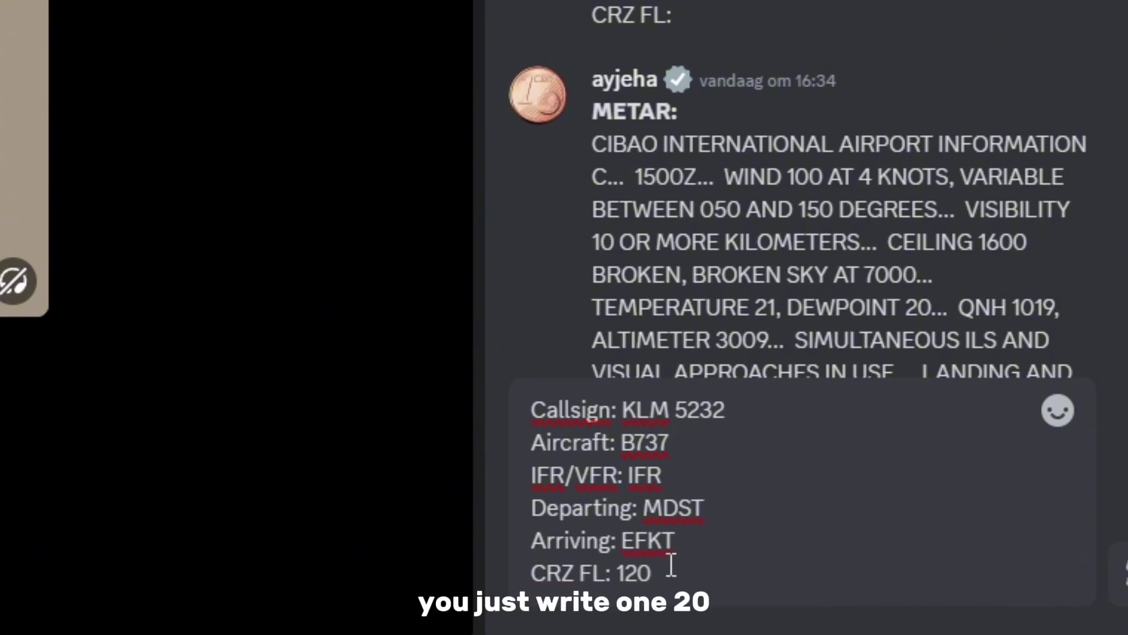
pyautogui.press('BackSpace')
pyautogui.press('BackSpace')
pyautogui.press('BackSpace')
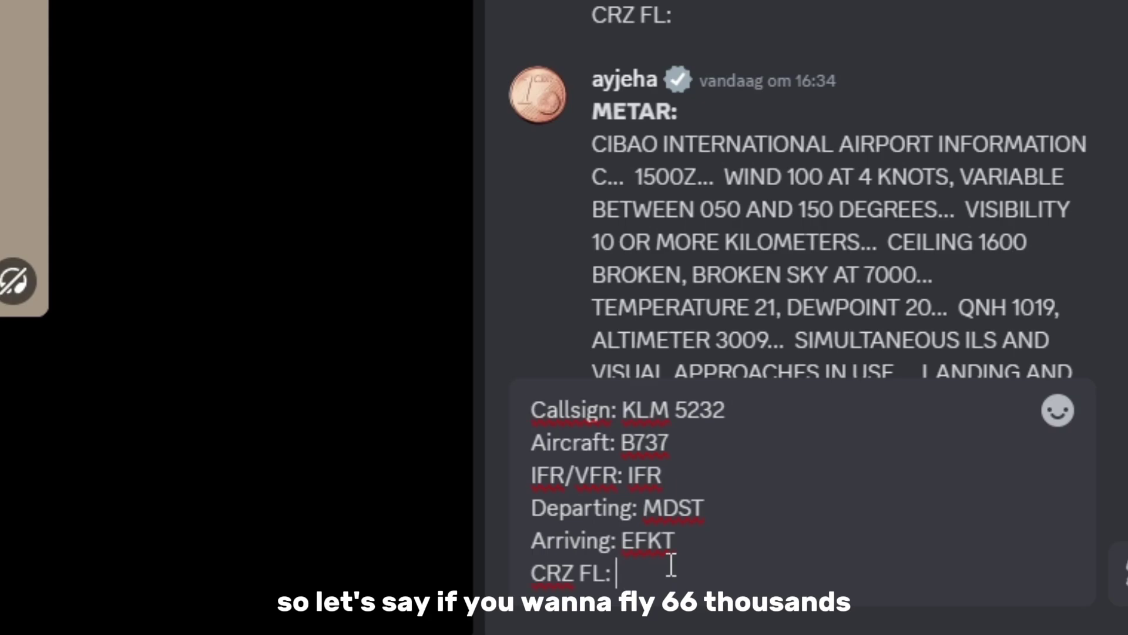
pyautogui.write('6')
pyautogui.press('BackSpace')
pyautogui.write('120')
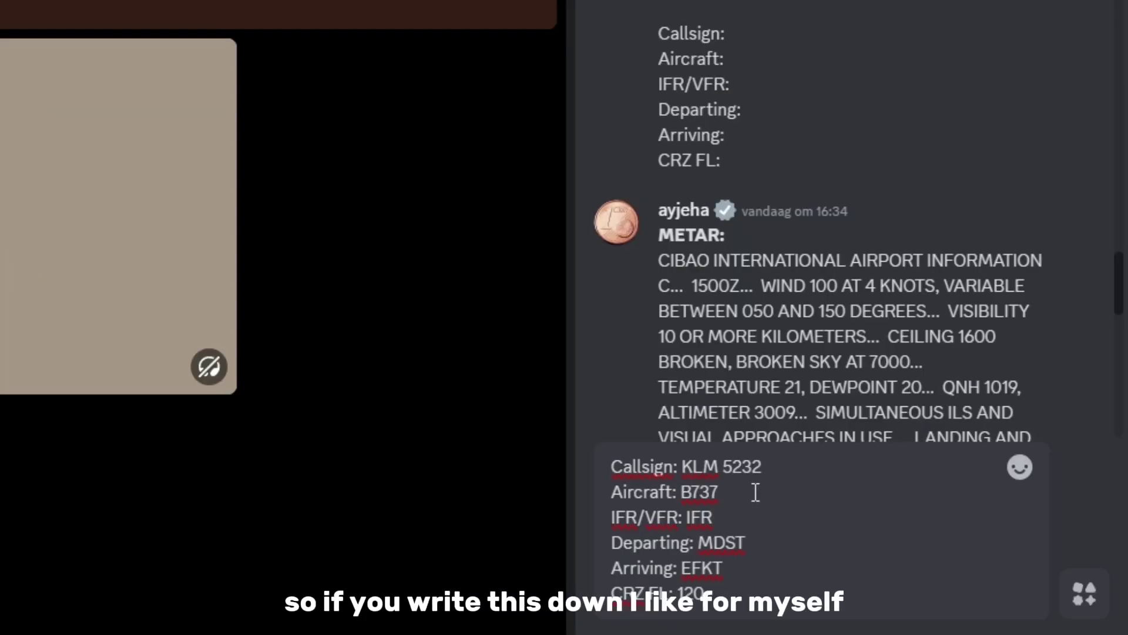
pyautogui.press('Return')
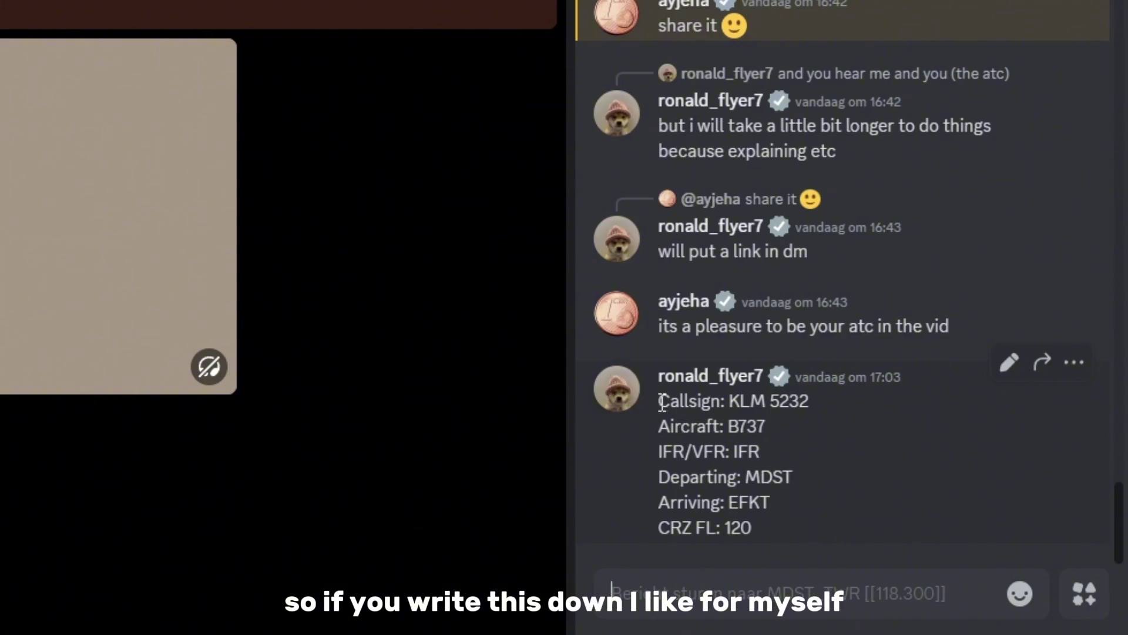
pyautogui.moveTo(662, 402); pyautogui.dragTo(751, 568)
pyautogui.hotkey('ctrl', 'c')
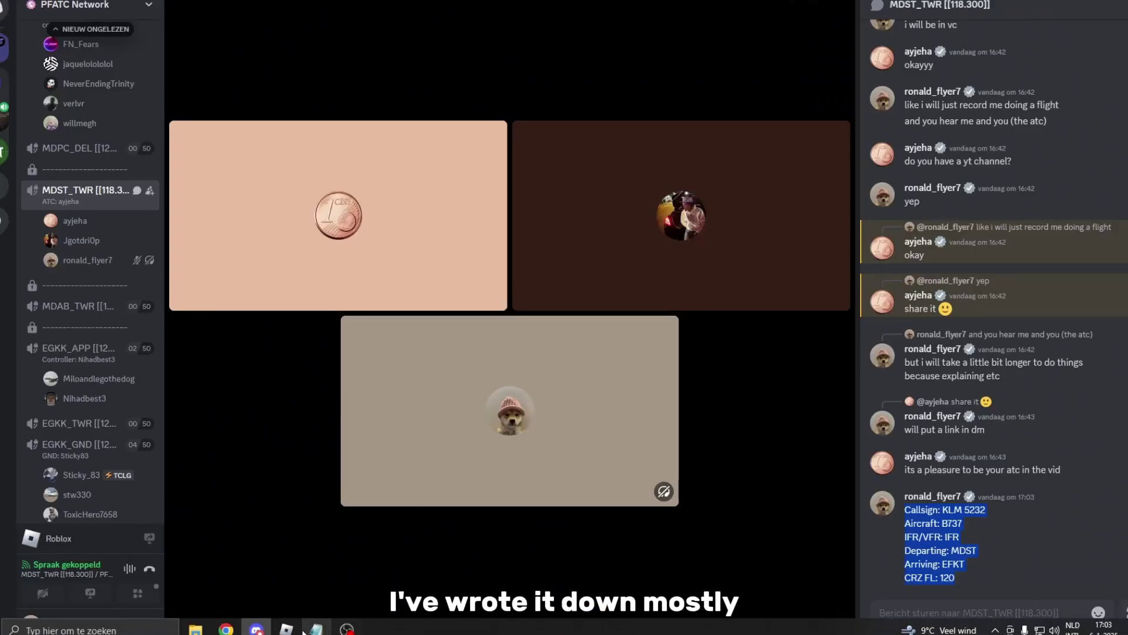
# Step: Replace the old KLM 5232 Notepad note with the copied flight plan and add a SQUAWK: line
pyautogui.hotkey('alt', 'Tab')
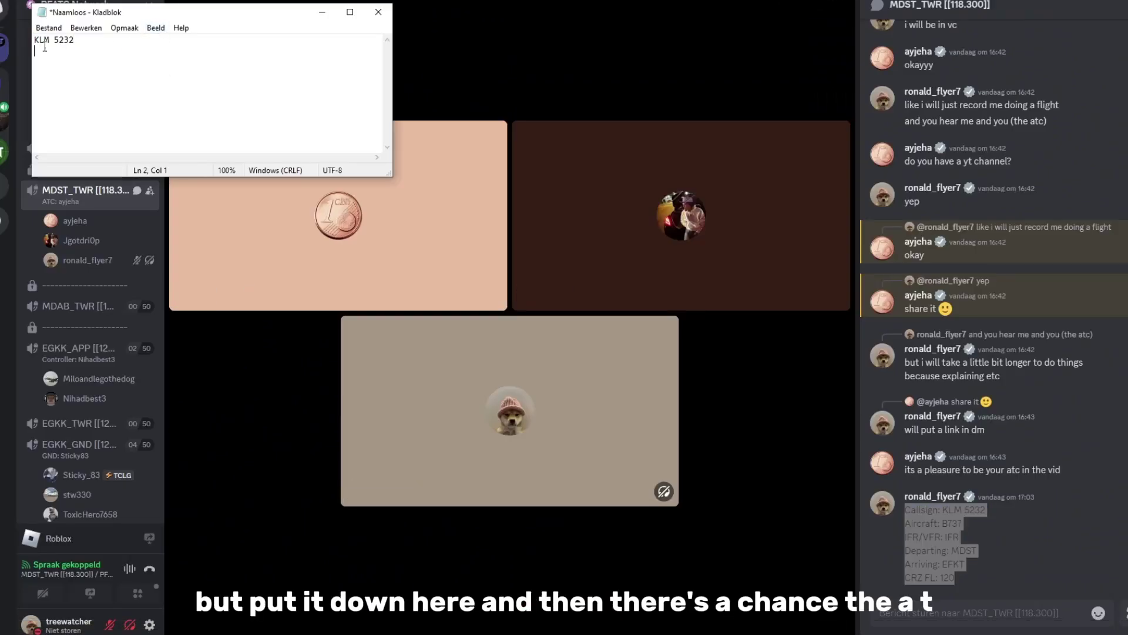
pyautogui.hotkey('ctrl', 'a')
pyautogui.press('BackSpace')
pyautogui.hotkey('ctrl', 'v')
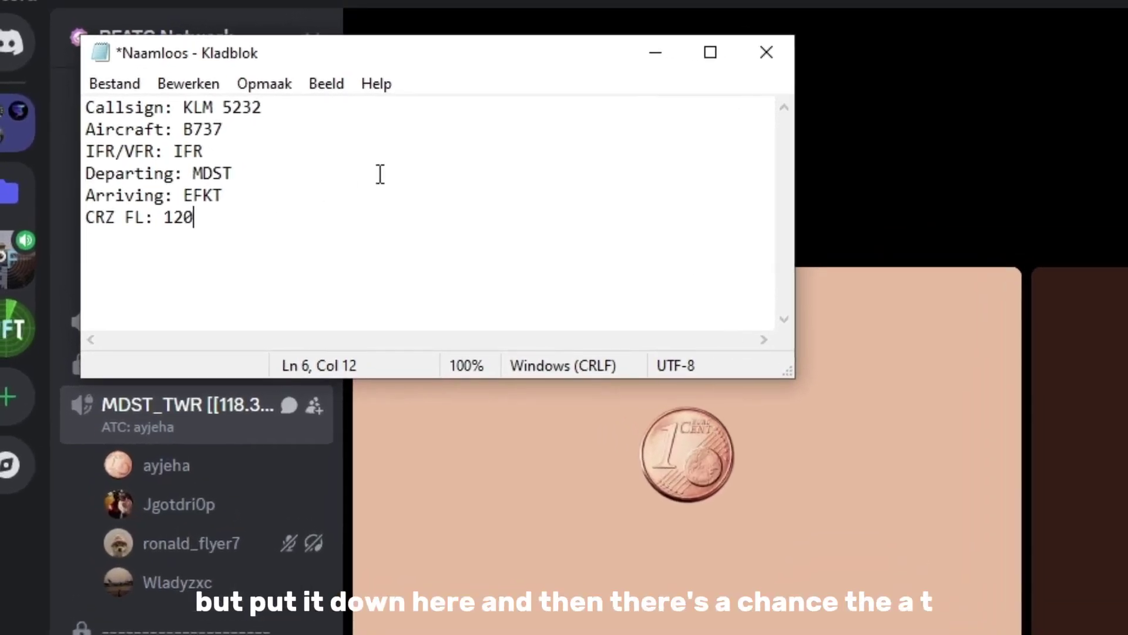
pyautogui.press('Return')
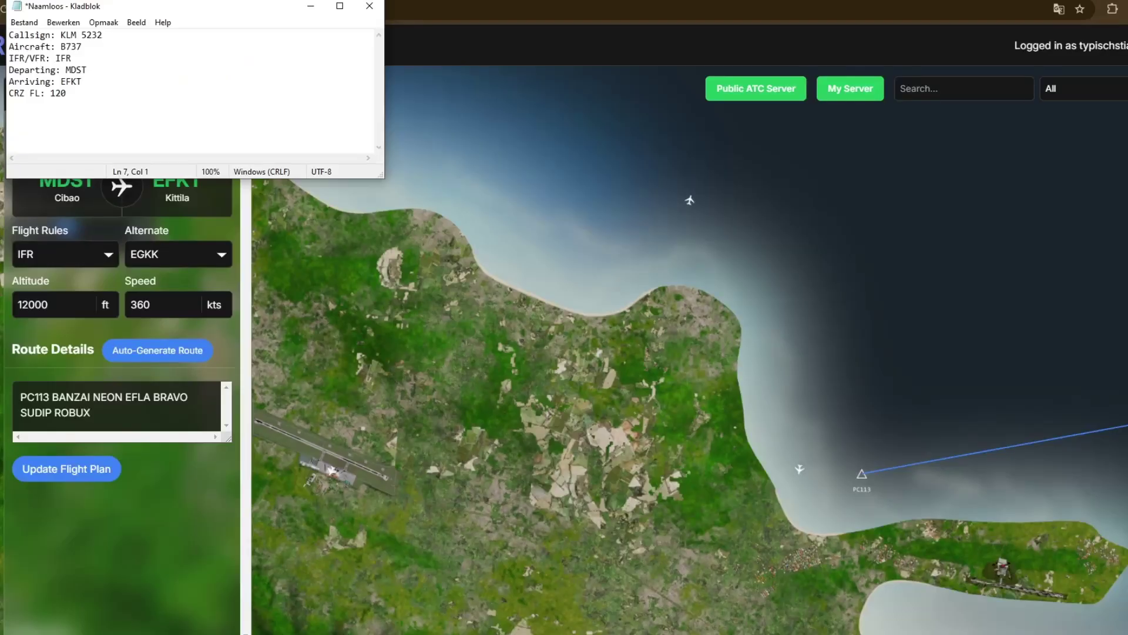
pyautogui.write('Squ')
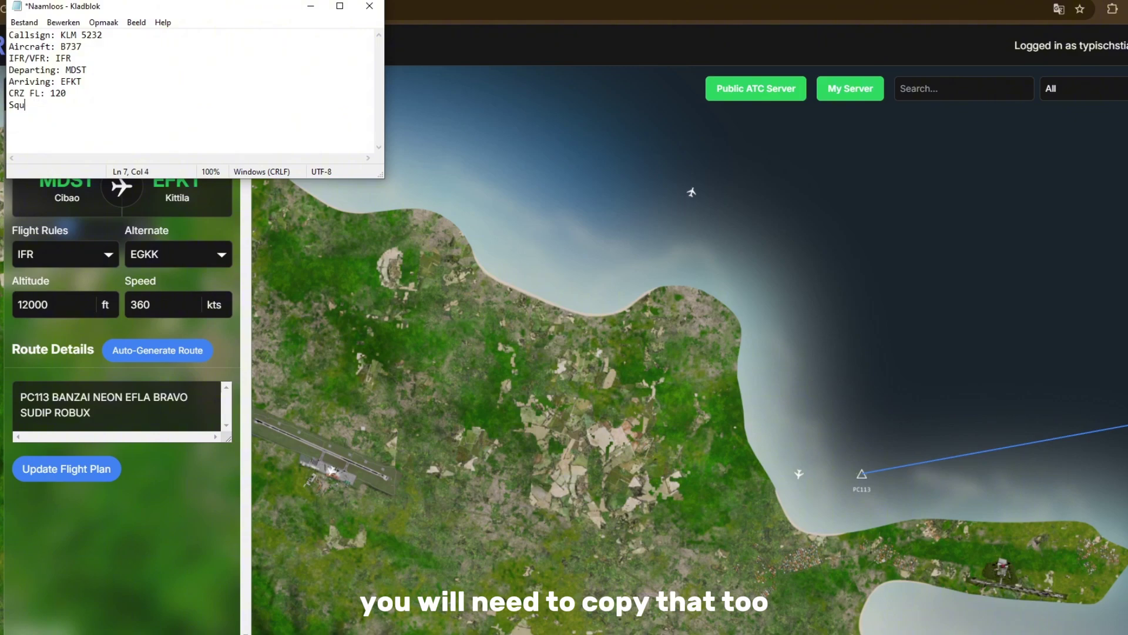
pyautogui.write('QUAWK:')
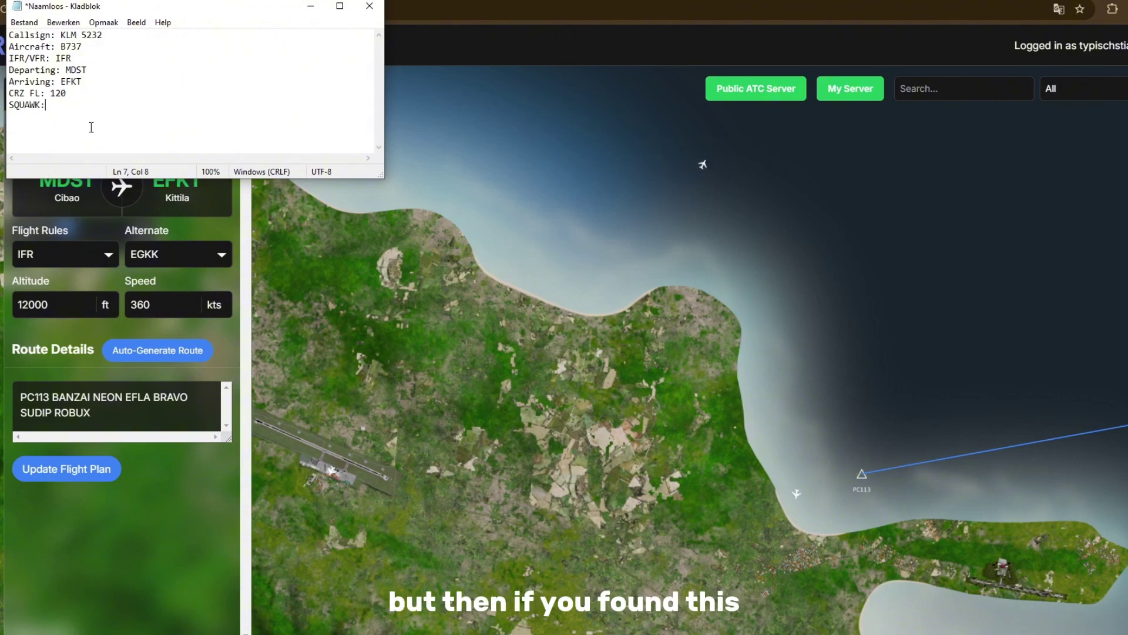
pyautogui.hotkey('ctrl', 'a')
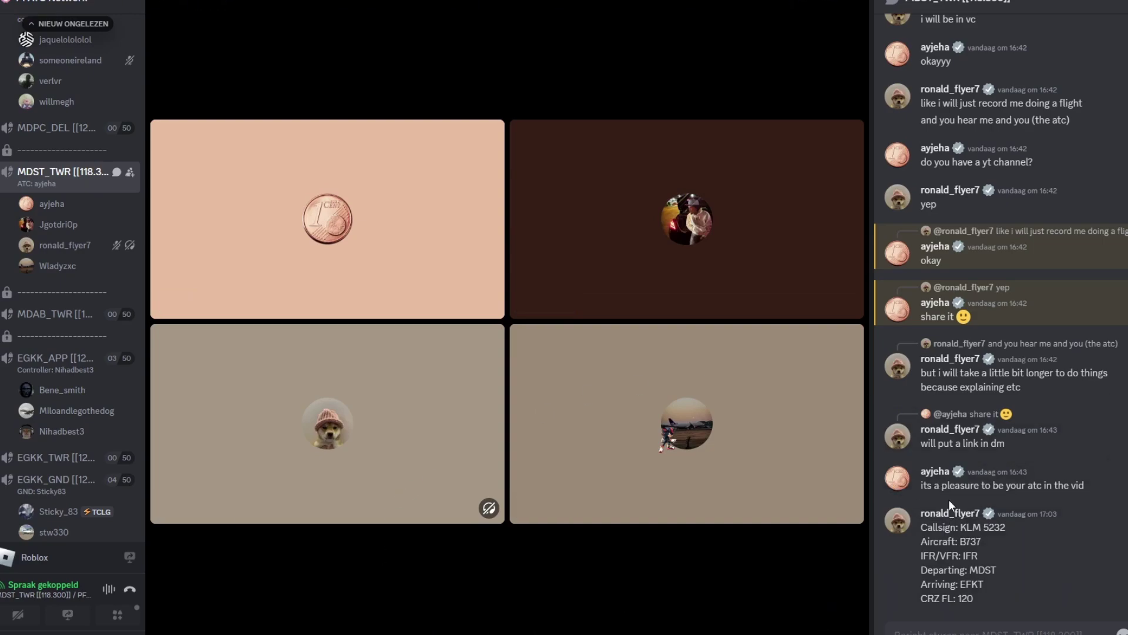
# Step: Type '[CALLSIGN] requesting IFR Clearance to [DES' on a new line below SQUAWK
pyautogui.click(274, 594)
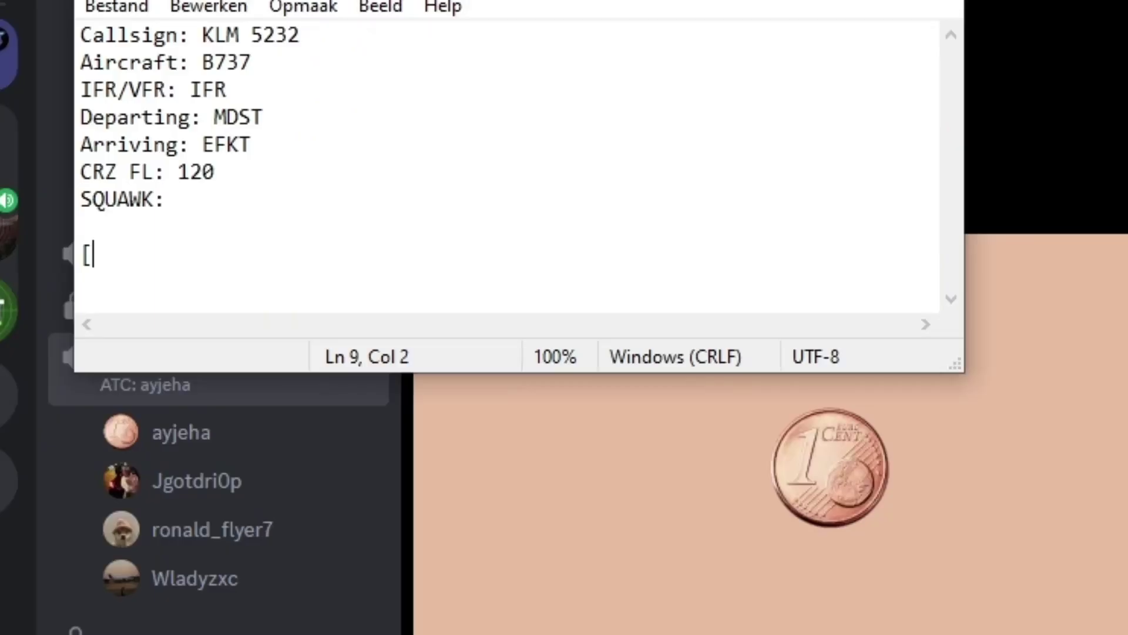
pyautogui.write('CALLSIGN')
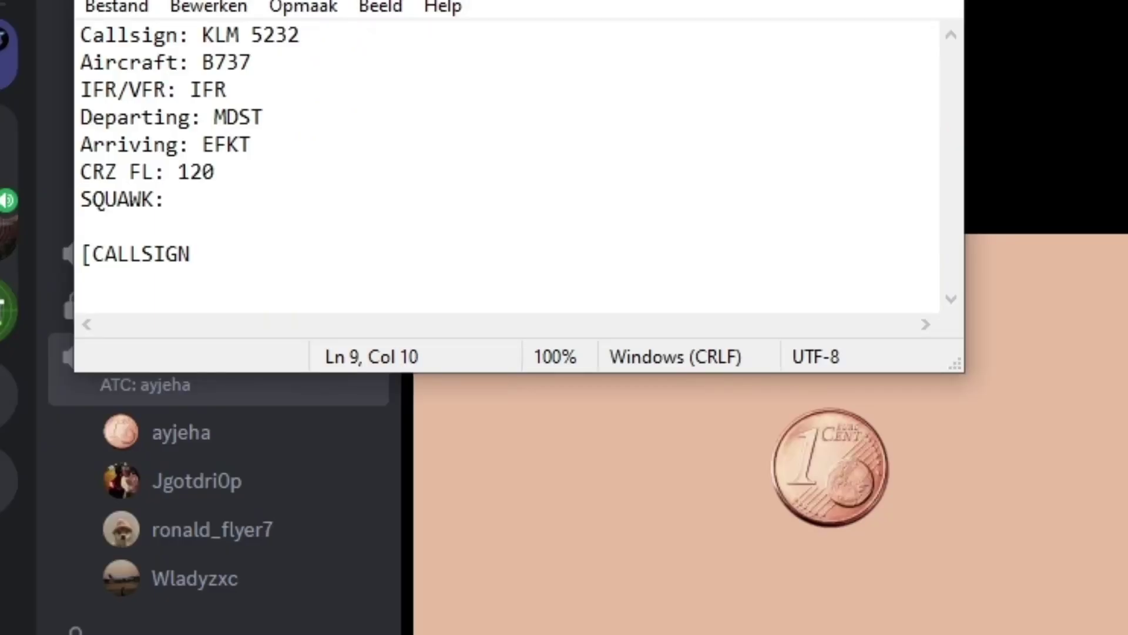
pyautogui.write('] reques')
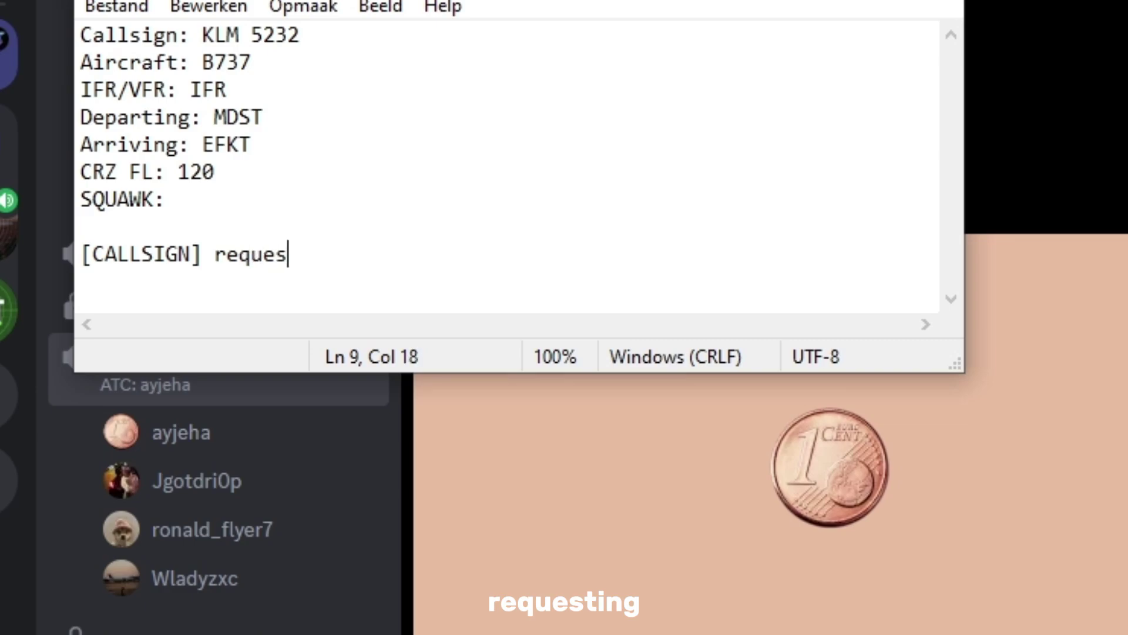
pyautogui.write('ting I')
pyautogui.write('F')
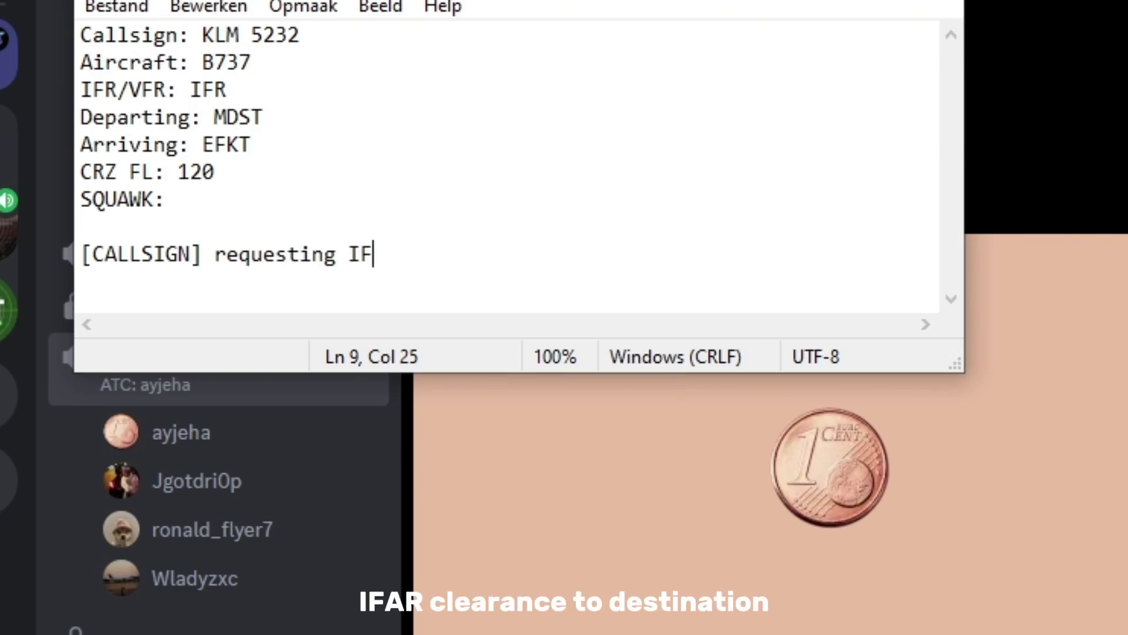
pyautogui.write('R Clearan')
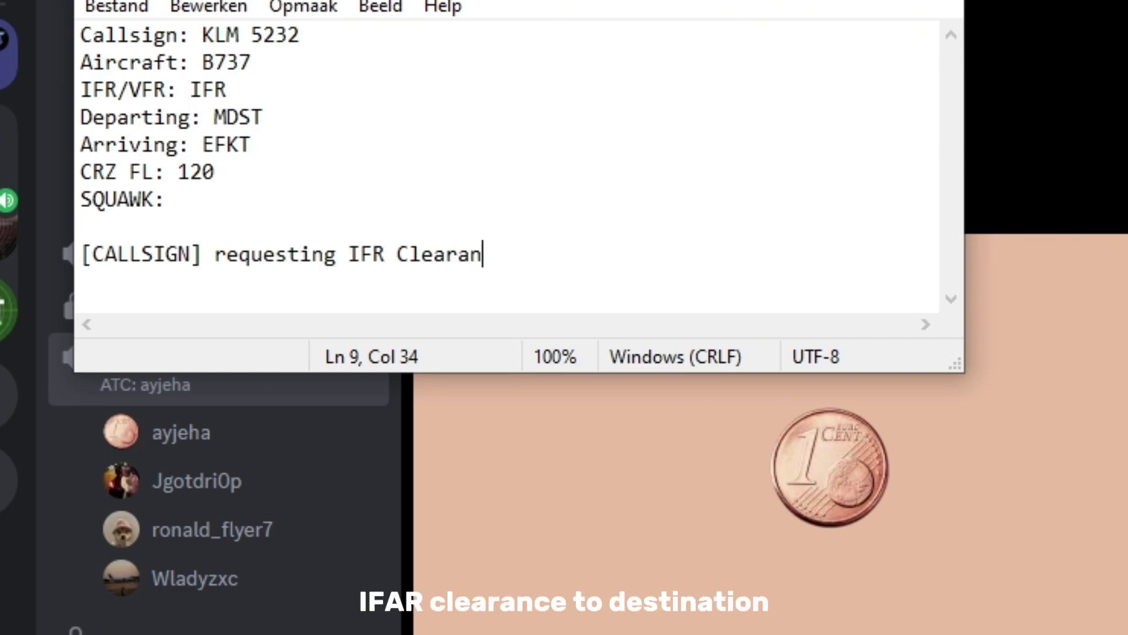
pyautogui.write('ce to [DES')
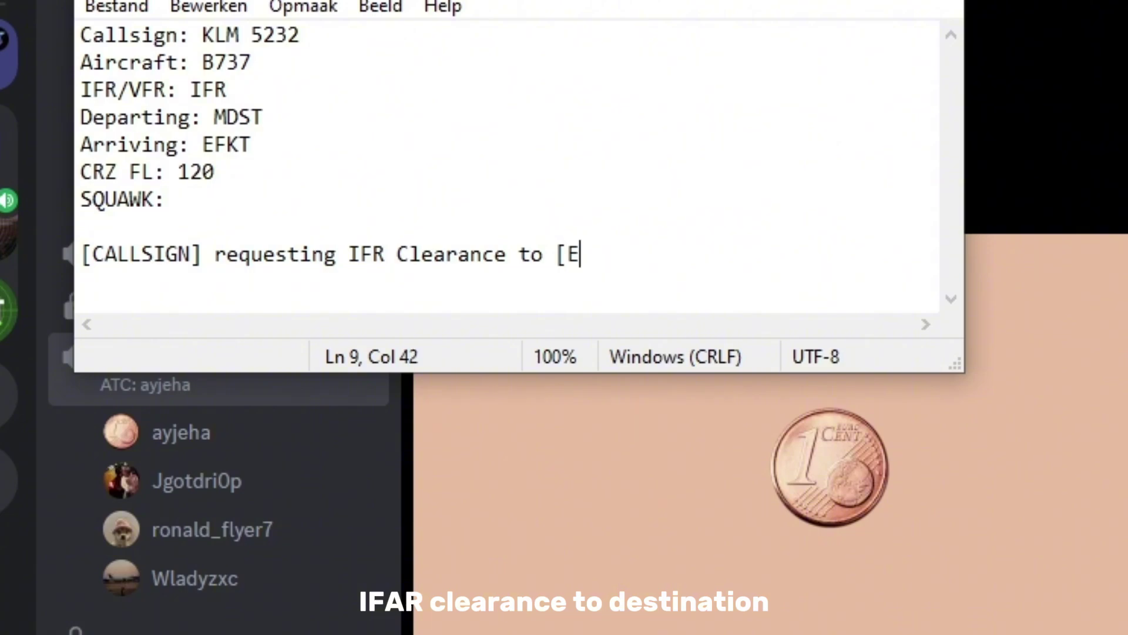